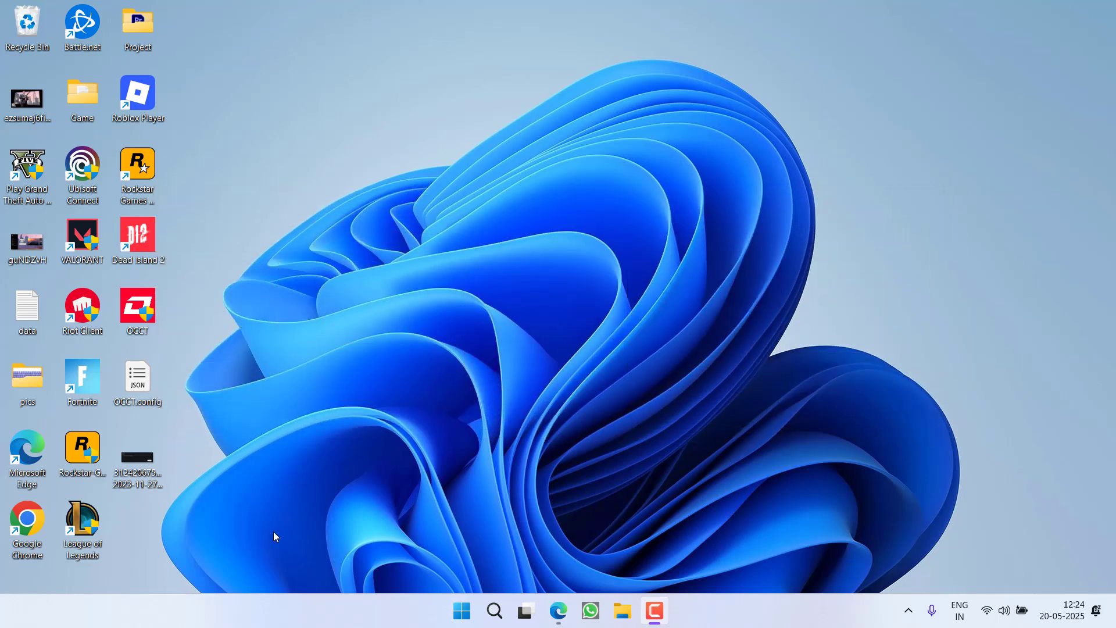
Step: Open the Network Connections window by running ncpa.cpl
{"action": "right_click", "coordinate": [463, 610]}
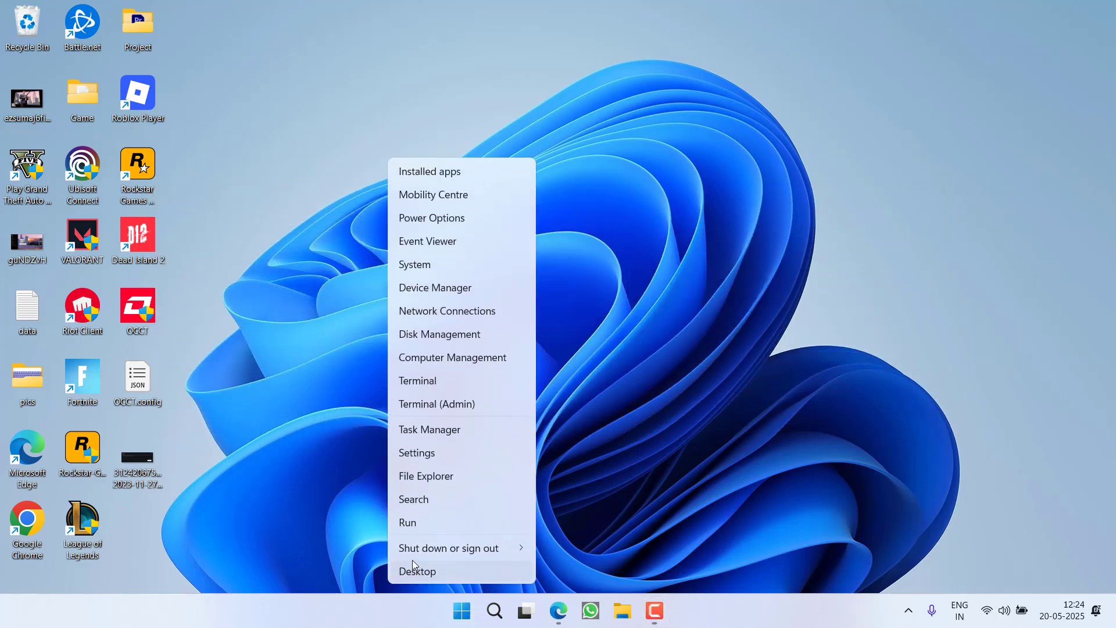
{"action": "left_click", "coordinate": [421, 530]}
{"action": "type", "text": "nc"}
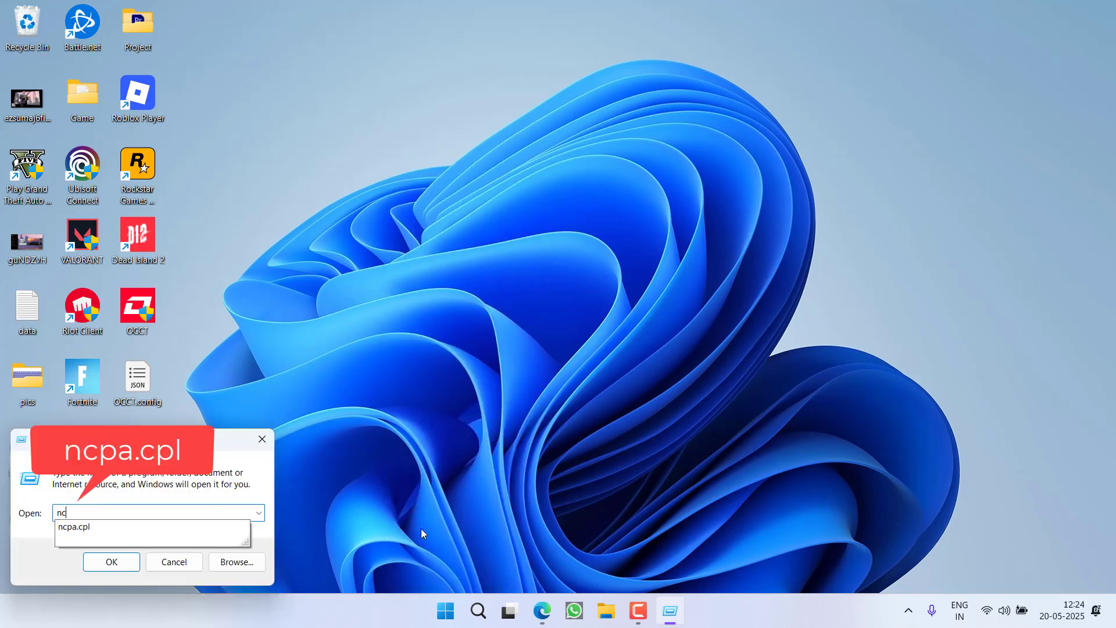
{"action": "key", "text": "Down"}
{"action": "key", "text": "Return"}
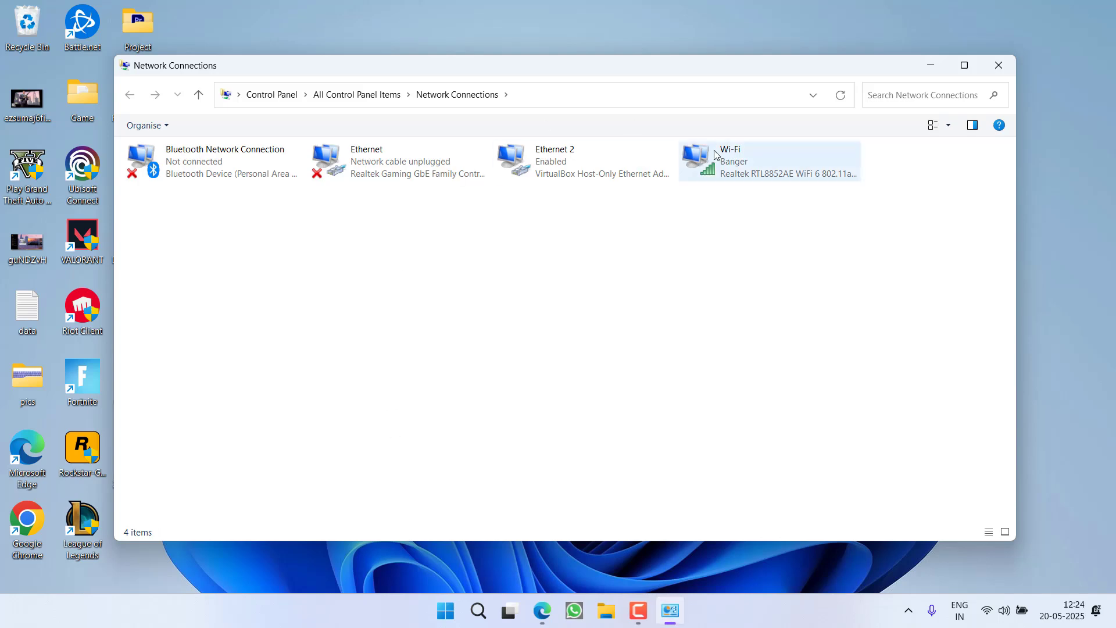
Step: Open the Wi-Fi adapter's properties and disable Internet Protocol Version 6 (TCP/IPv6)
{"action": "right_click", "coordinate": [715, 154]}
{"action": "left_click", "coordinate": [772, 310]}
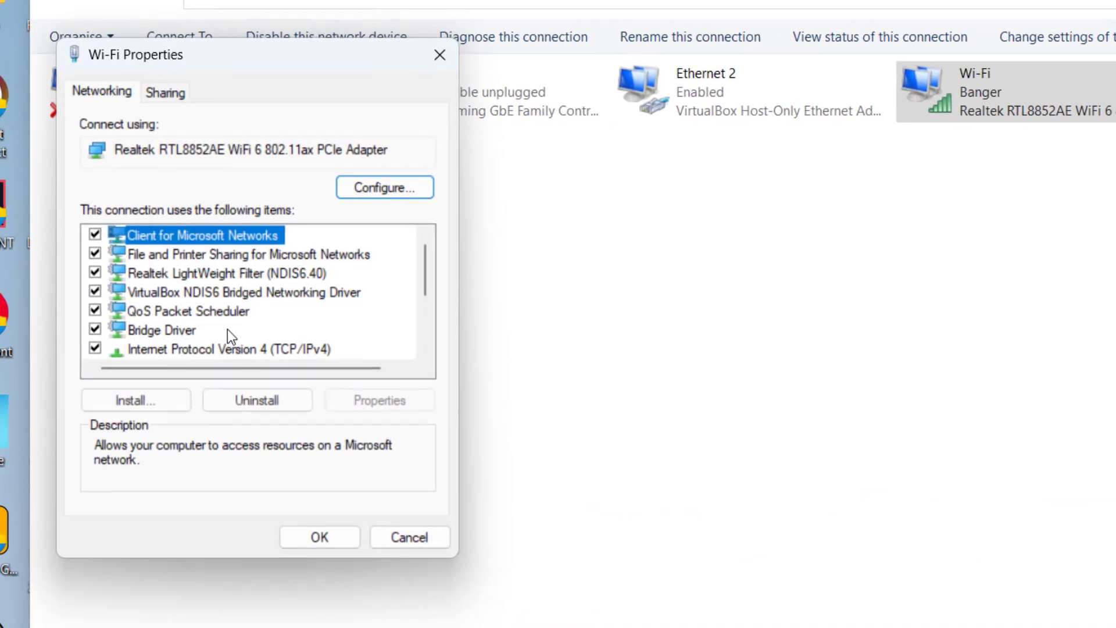
{"action": "left_click", "coordinate": [192, 290]}
{"action": "scroll", "coordinate": [190, 285], "scroll_direction": "down", "scroll_amount": 2}
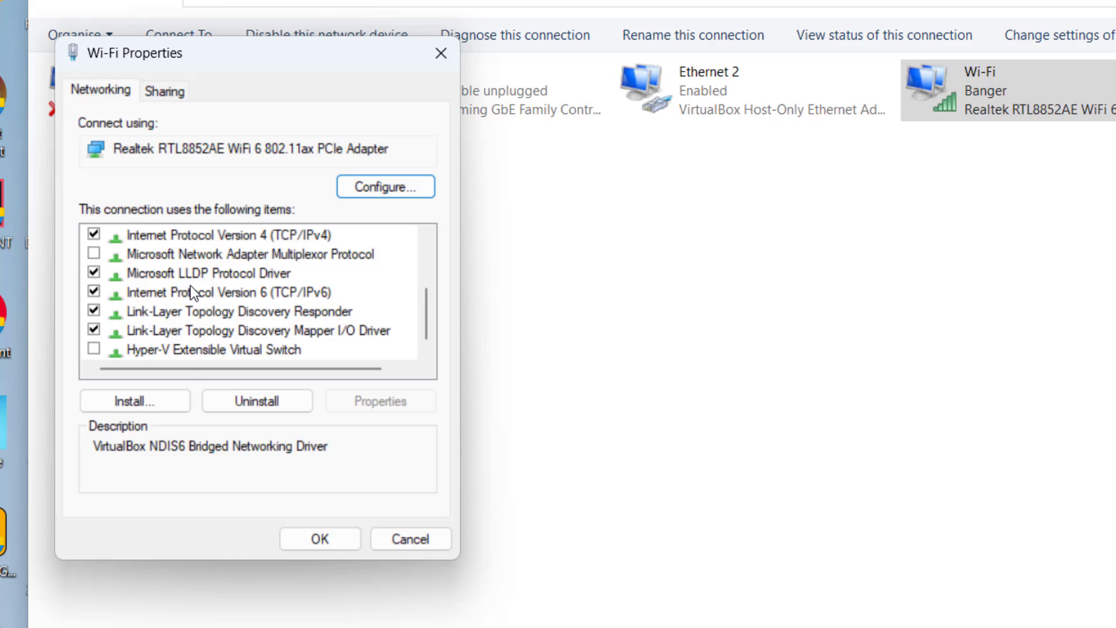
{"action": "scroll", "coordinate": [266, 260], "scroll_direction": "up", "scroll_amount": 1}
{"action": "left_click", "coordinate": [289, 347]}
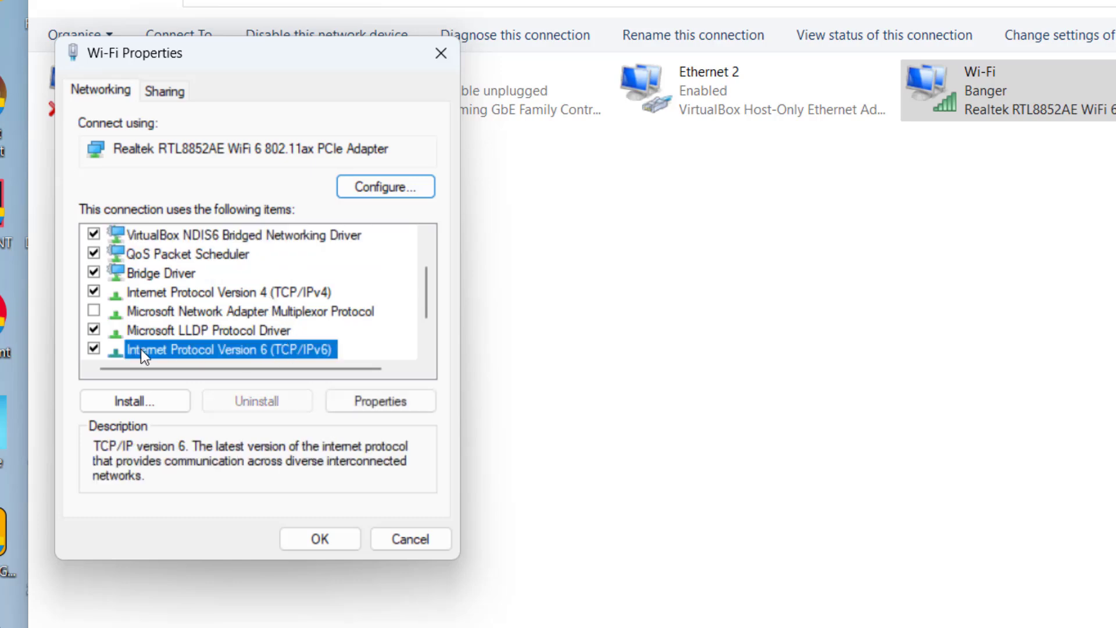
{"action": "left_click", "coordinate": [93, 350]}
Step: Set the Wi-Fi adapter's IPv4 DNS servers to 8.8.8.8 preferred and 8.8.4.4 alternative, then save and minimize Network Connections
{"action": "left_click", "coordinate": [281, 291]}
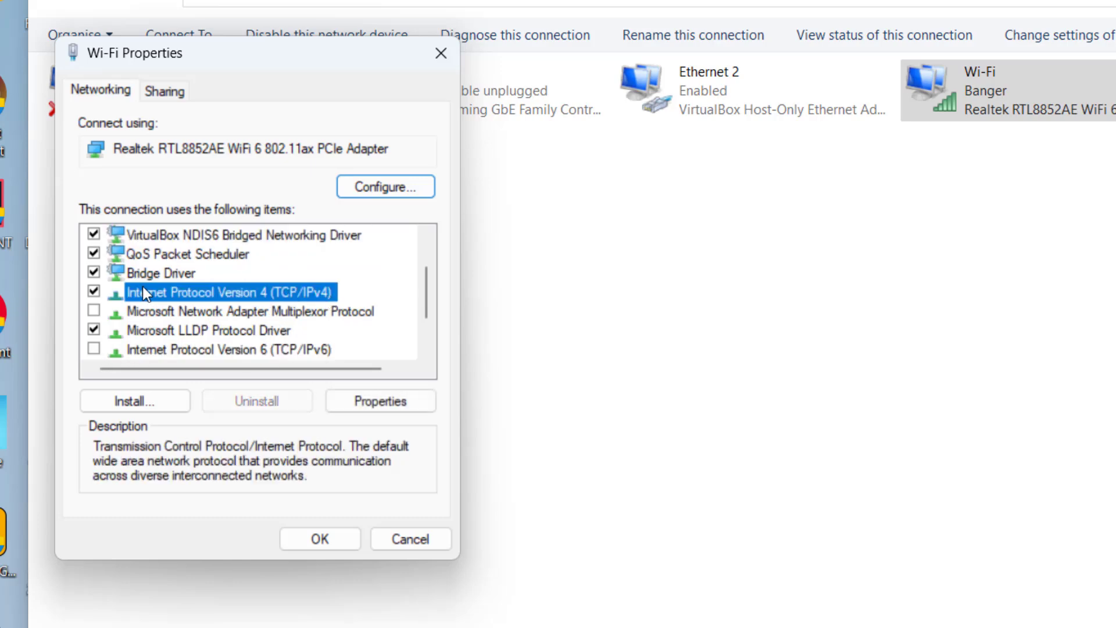
{"action": "left_click", "coordinate": [372, 393]}
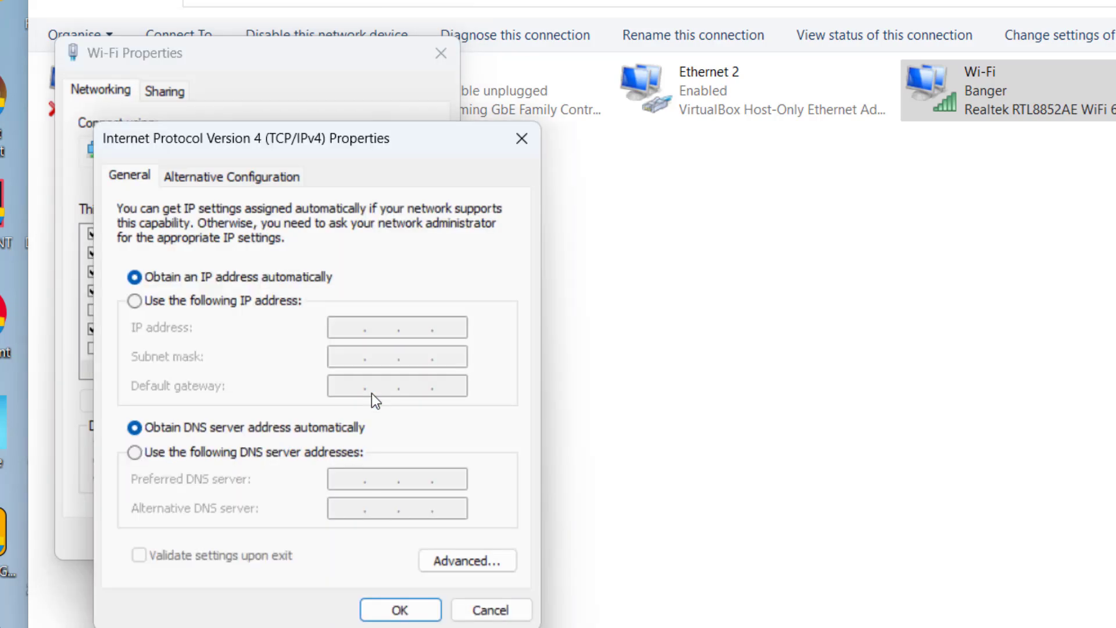
{"action": "left_click", "coordinate": [226, 452]}
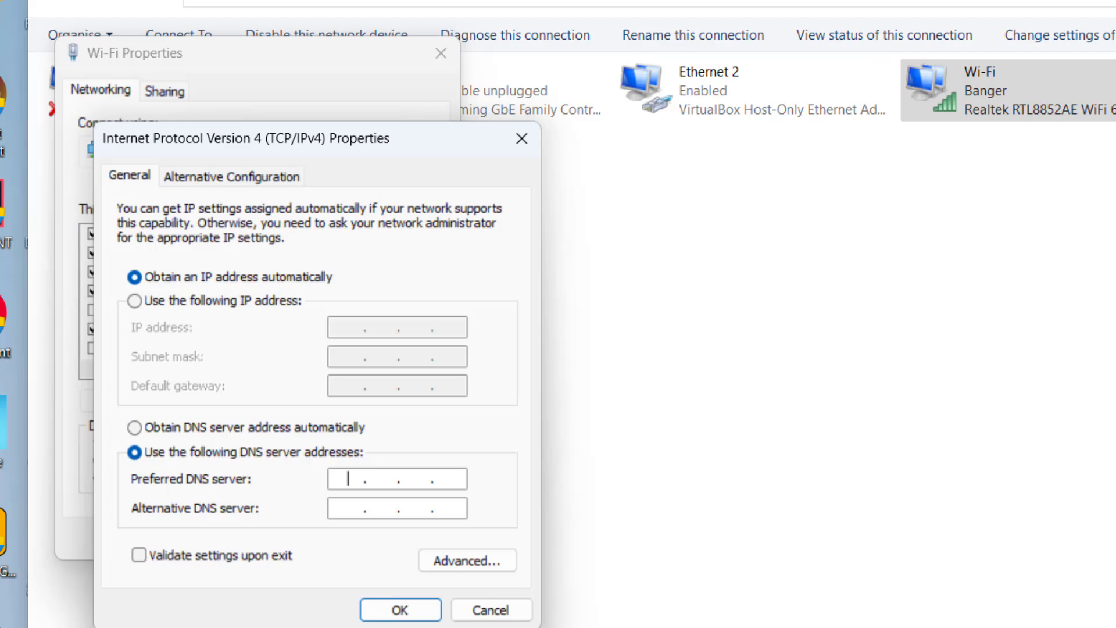
{"action": "type", "text": "8.8.8."}
{"action": "type", "text": "8.8"}
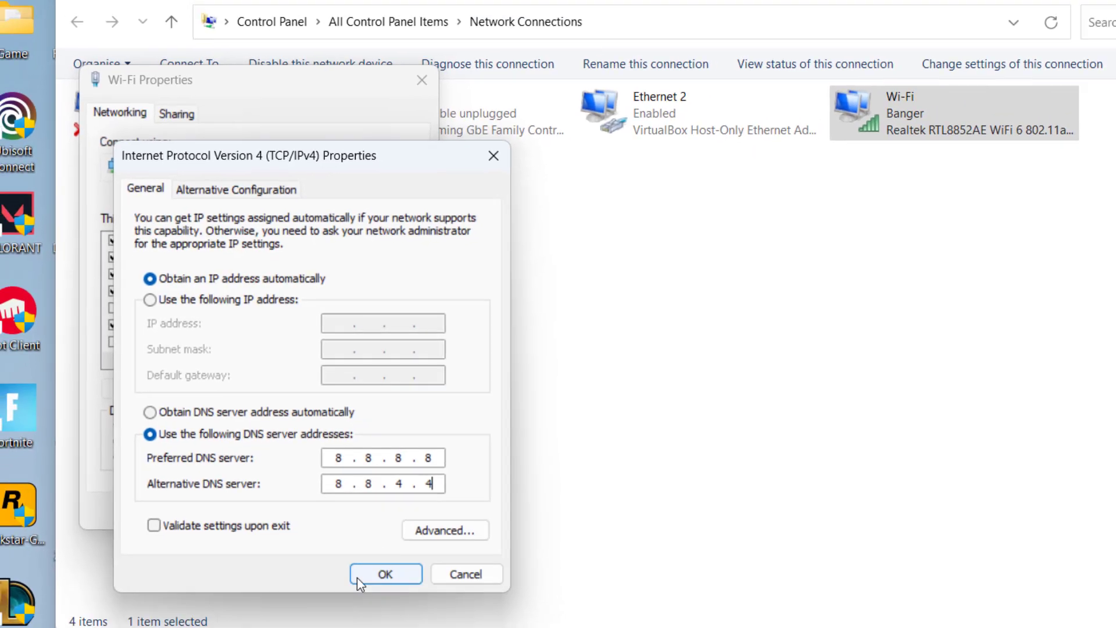
{"action": "left_click", "coordinate": [399, 610]}
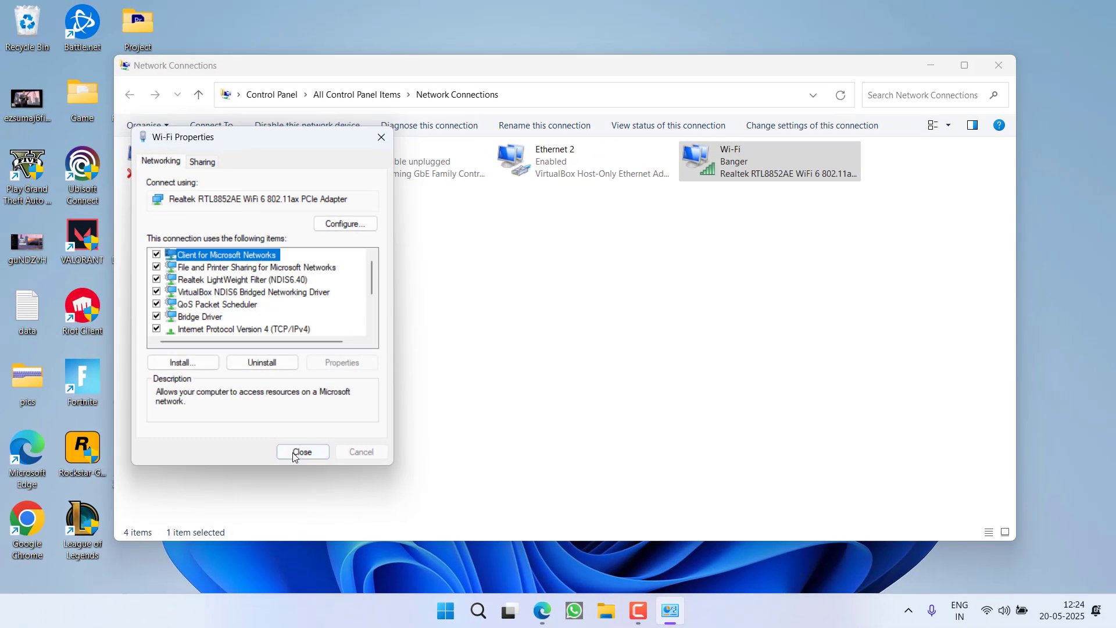
{"action": "left_click", "coordinate": [299, 454]}
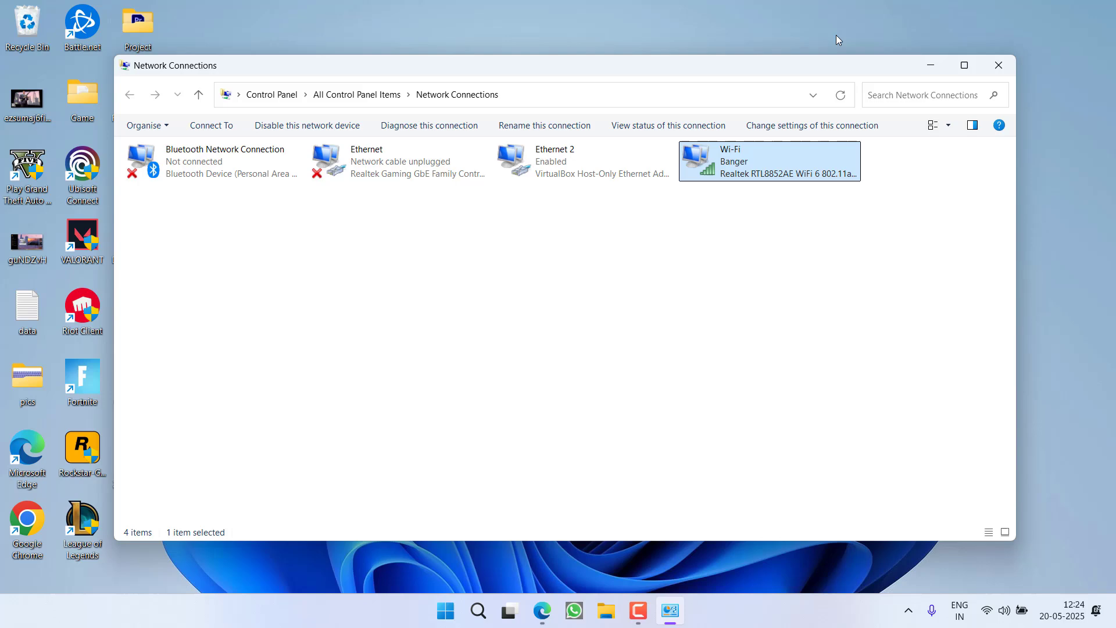
{"action": "left_click", "coordinate": [930, 66]}
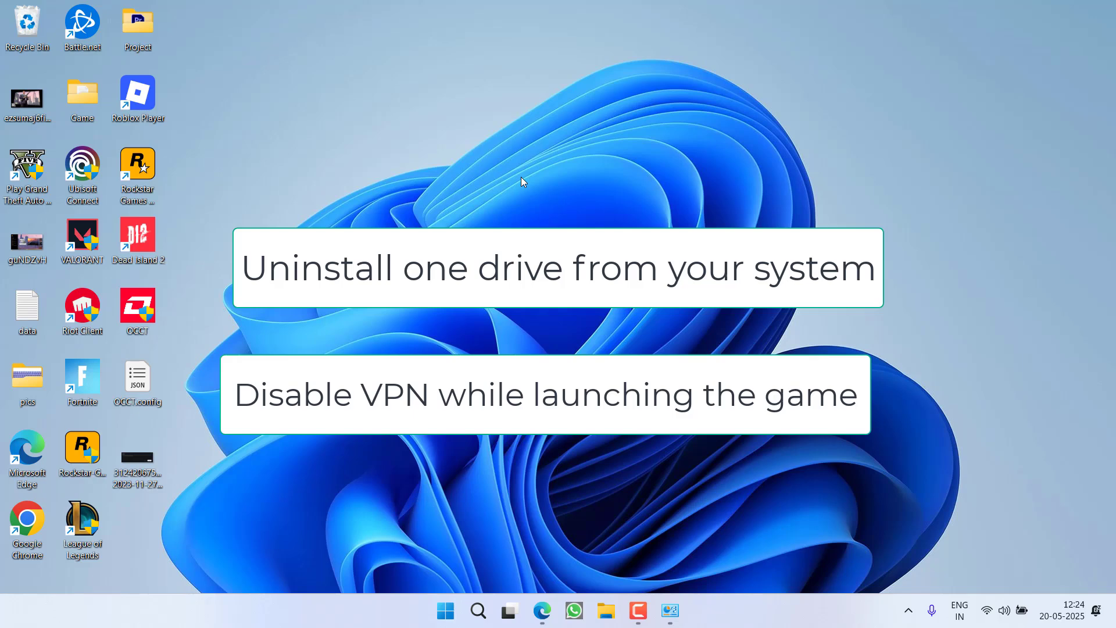
Step: Switch to Chrome and download the Windows Rockstar Games Launcher installer from socialclub.rockstargames.com/rockstar-games-launcher to the desktop
{"action": "double_click", "coordinate": [30, 528]}
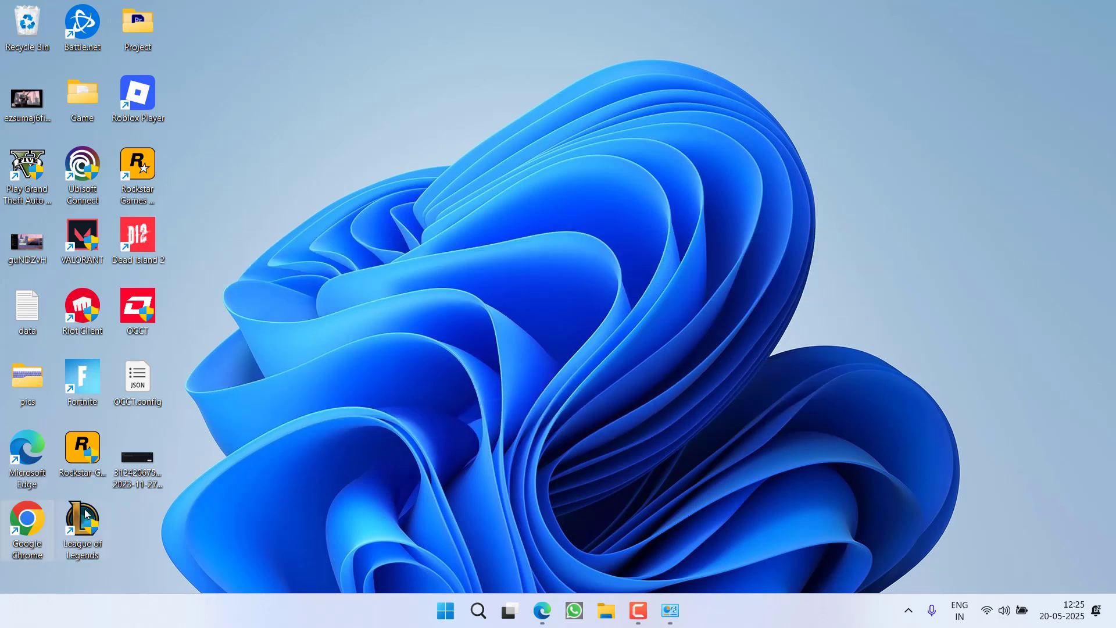
{"action": "type", "text": "rockstargames.com/rockstar-games-launcher"}
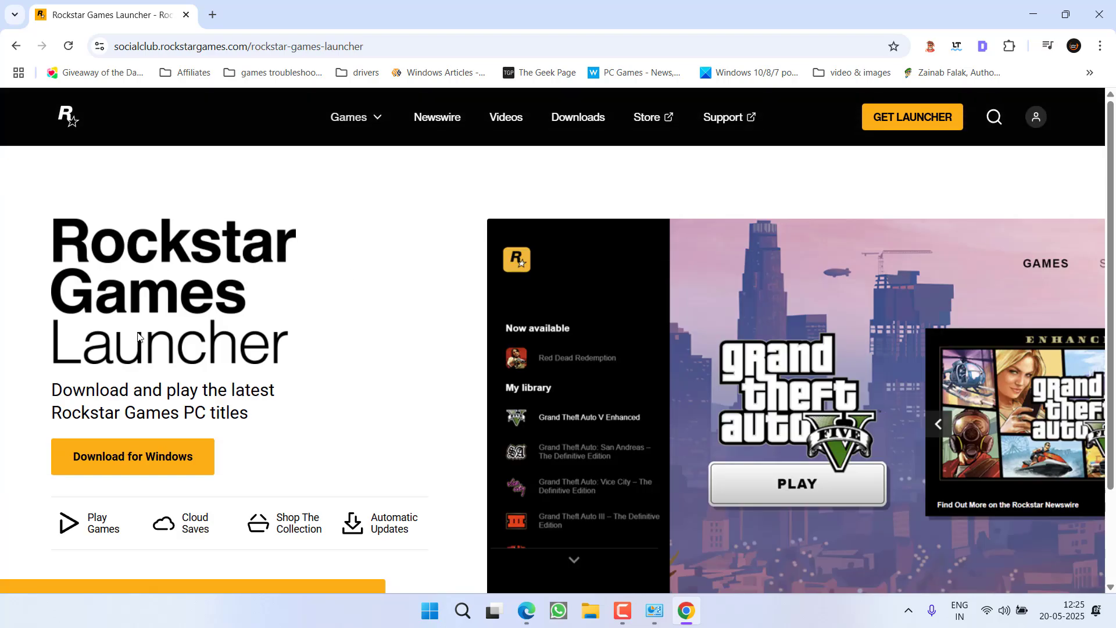
{"action": "left_click", "coordinate": [143, 455]}
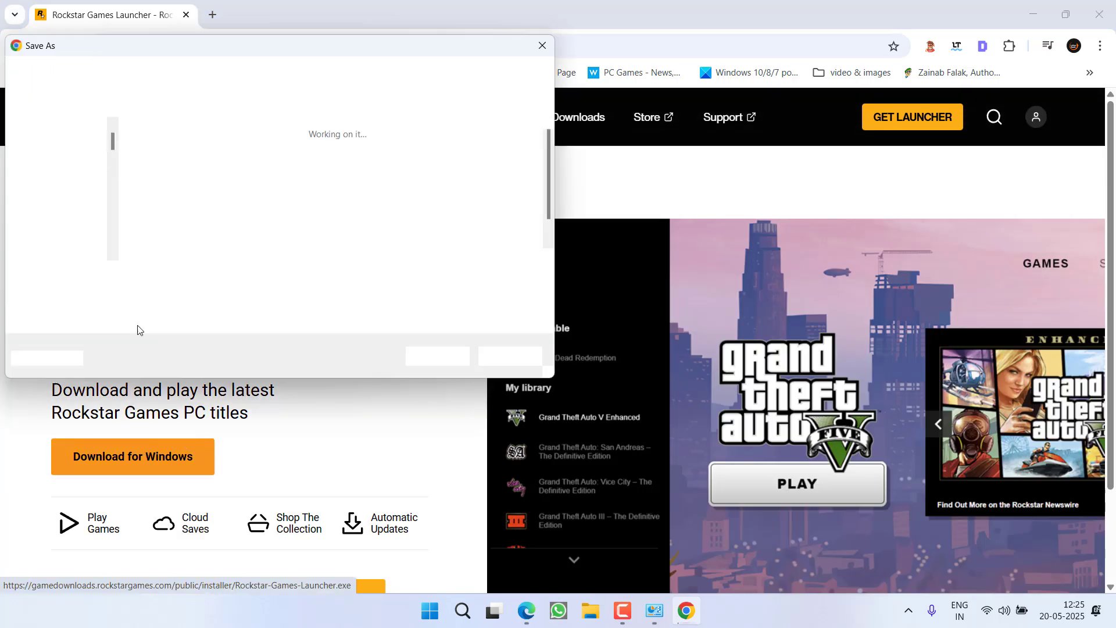
{"action": "left_click", "coordinate": [55, 176]}
{"action": "left_click", "coordinate": [437, 357]}
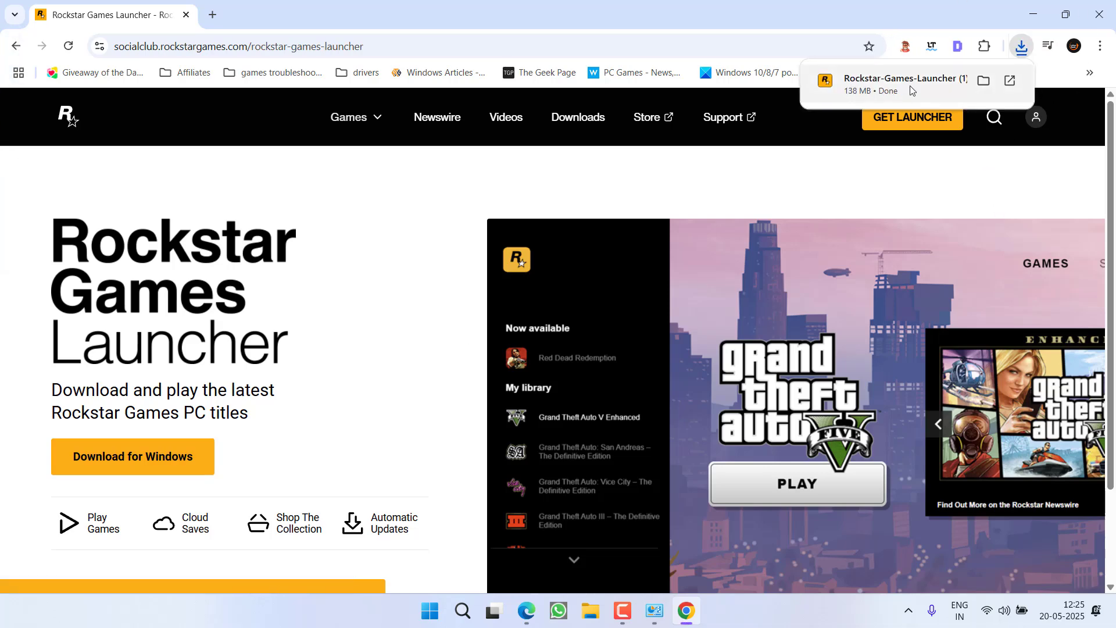
{"action": "left_click", "coordinate": [1033, 14]}
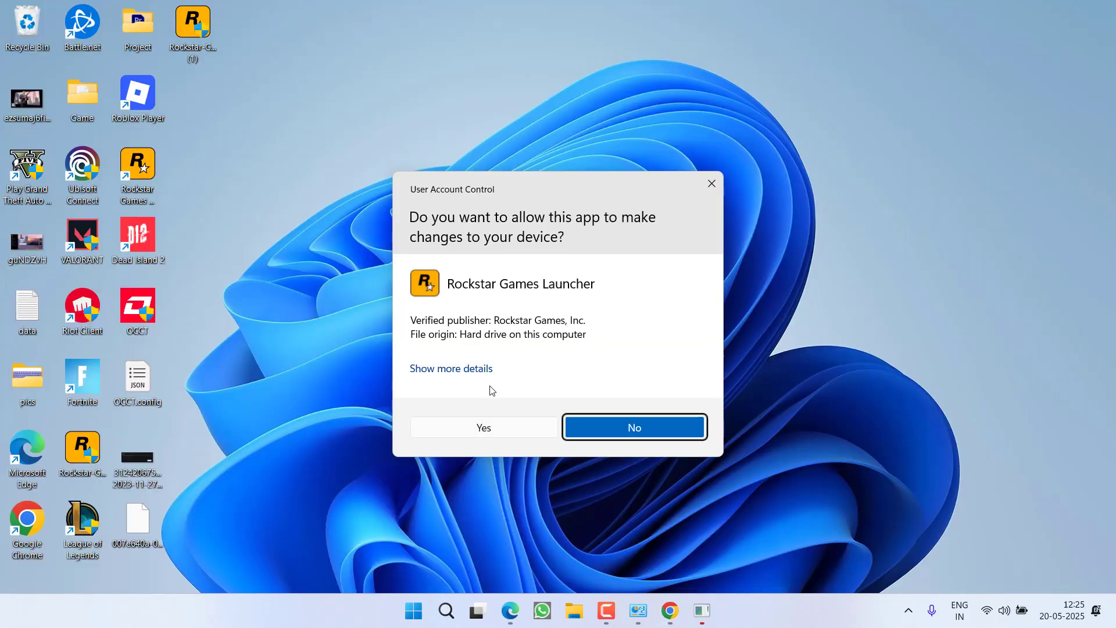
Step: Allow the Rockstar Games Launcher installer to run, continue in English and accept Rockstar's Terms of Service
{"action": "left_click", "coordinate": [490, 423]}
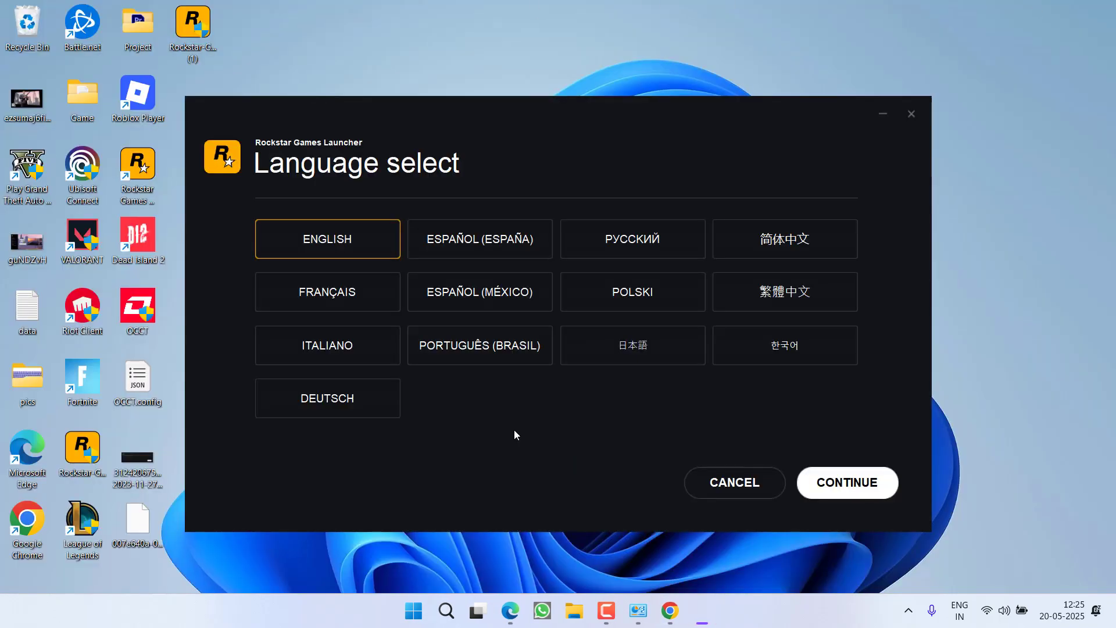
{"action": "left_click", "coordinate": [813, 485]}
{"action": "left_click", "coordinate": [810, 486]}
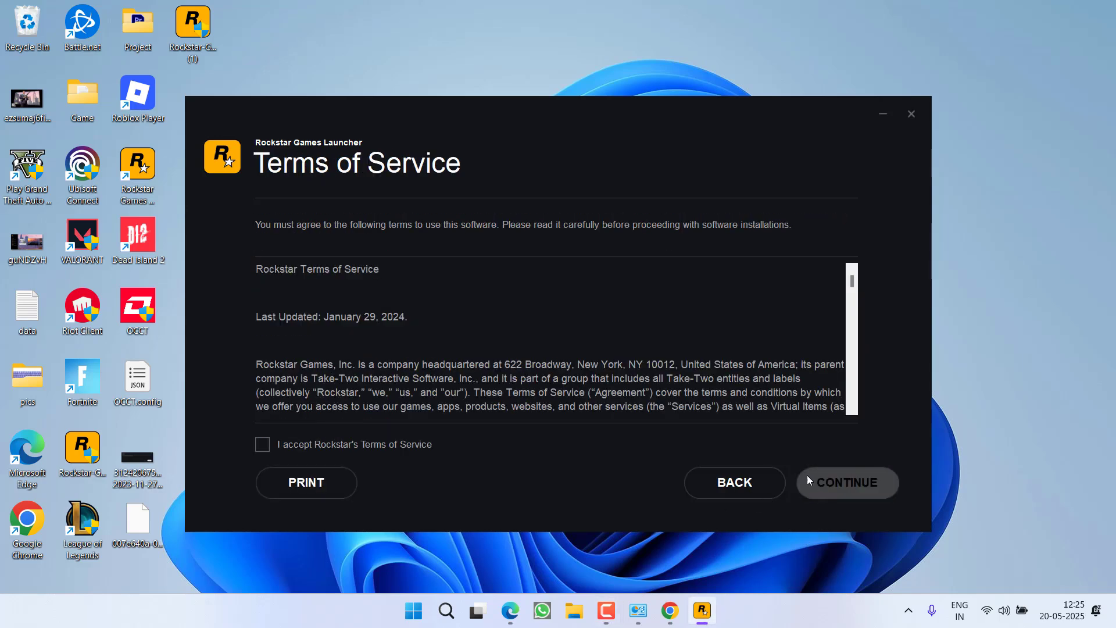
{"action": "left_click", "coordinate": [320, 444]}
{"action": "left_click", "coordinate": [840, 483]}
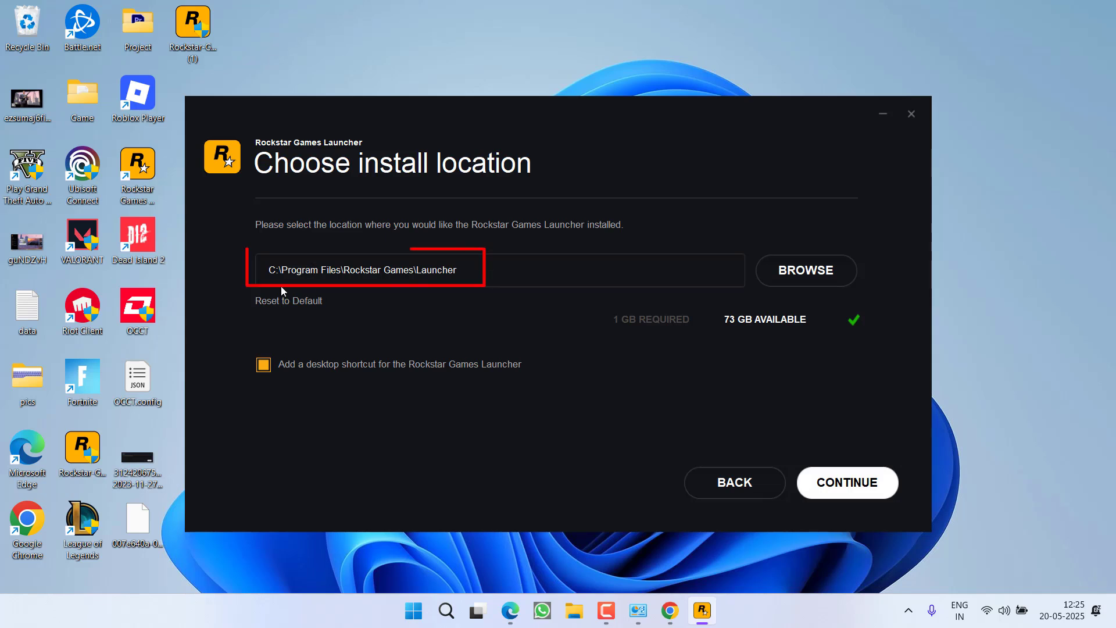
Step: Change the launcher's install location to the Rockstar Games folder on New Volume (F:)
{"action": "left_click_drag", "start_coordinate": [268, 270], "coordinate": [457, 270]}
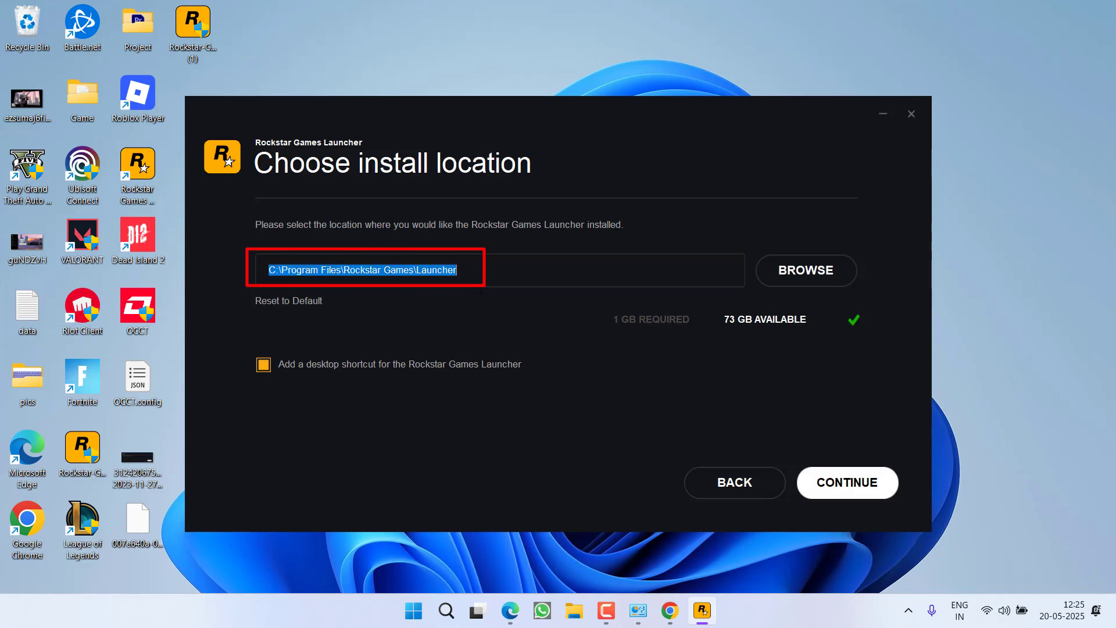
{"action": "left_click", "coordinate": [830, 272]}
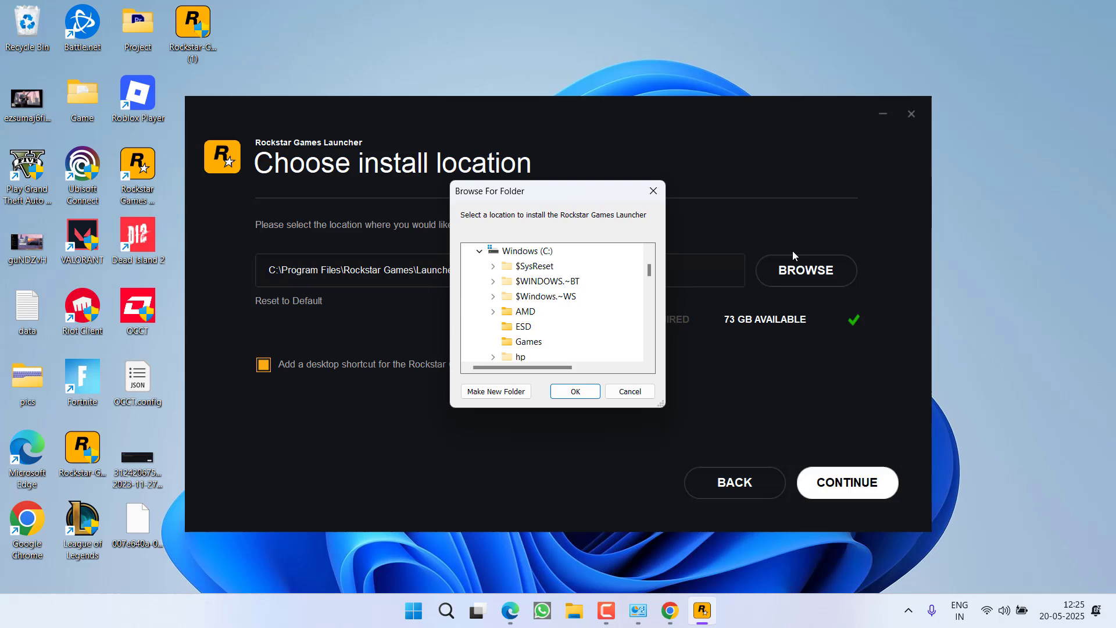
{"action": "scroll", "coordinate": [478, 256], "scroll_direction": "down", "scroll_amount": 3}
{"action": "left_click", "coordinate": [478, 255]}
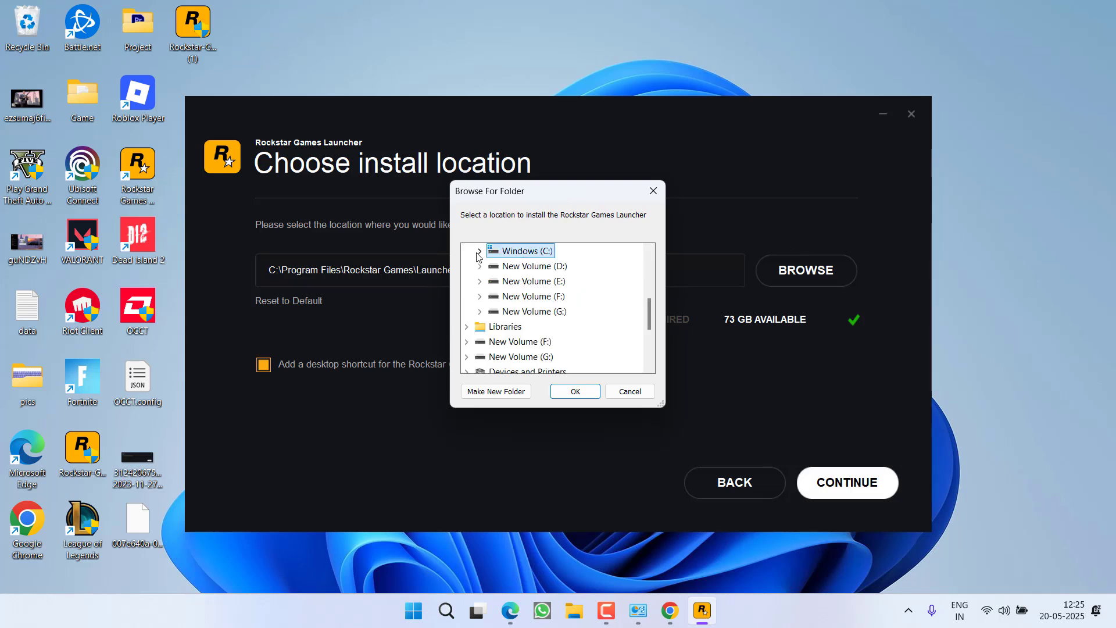
{"action": "left_click", "coordinate": [480, 297]}
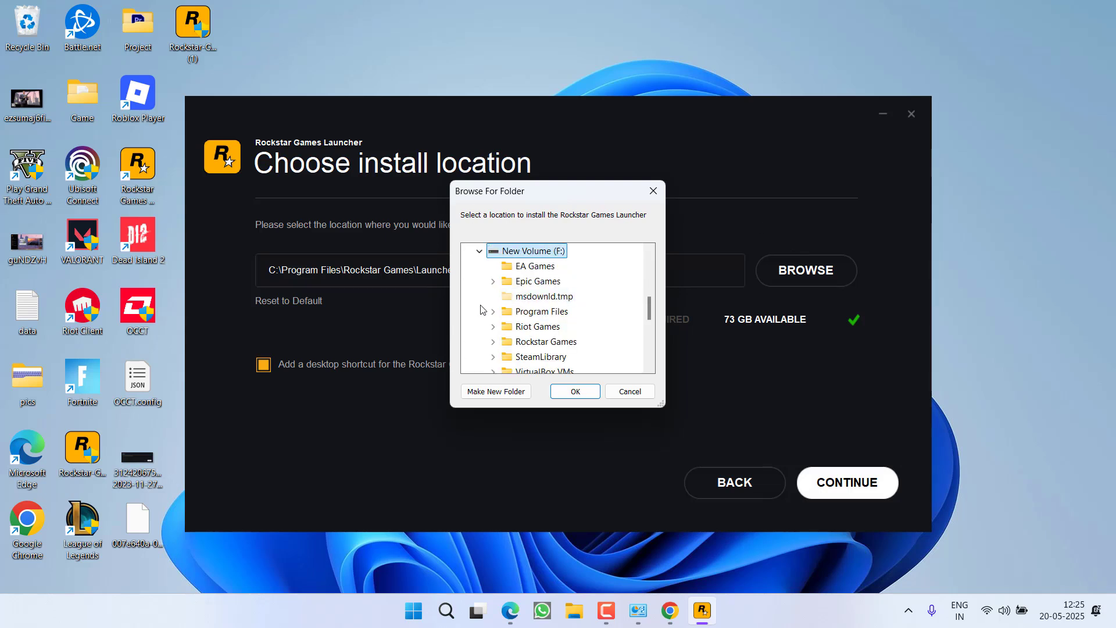
{"action": "left_click", "coordinate": [552, 342]}
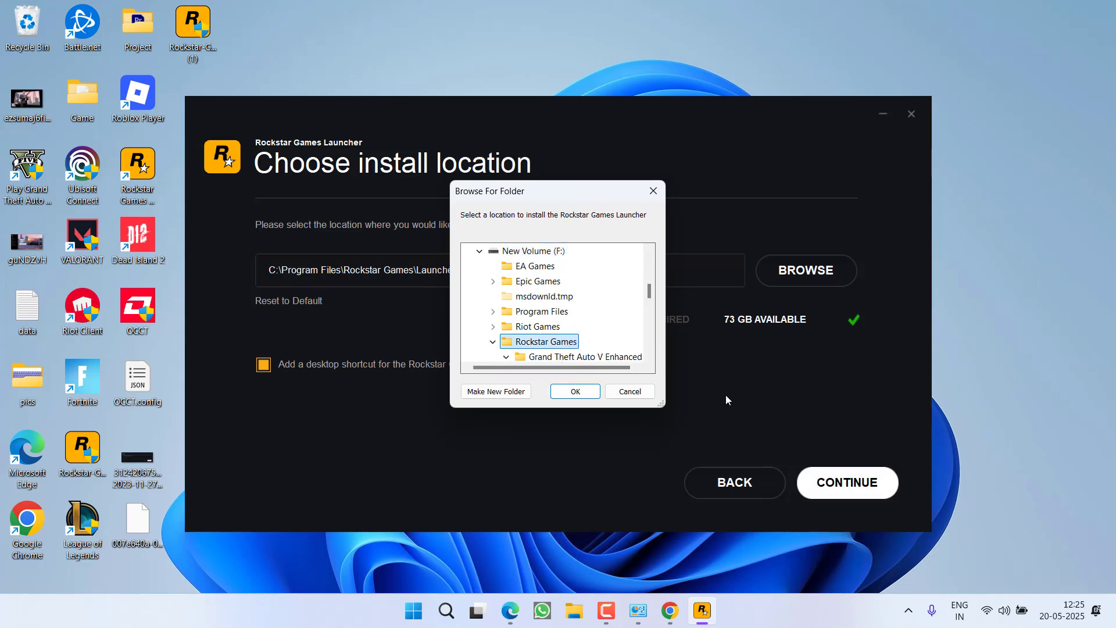
{"action": "left_click", "coordinate": [573, 392]}
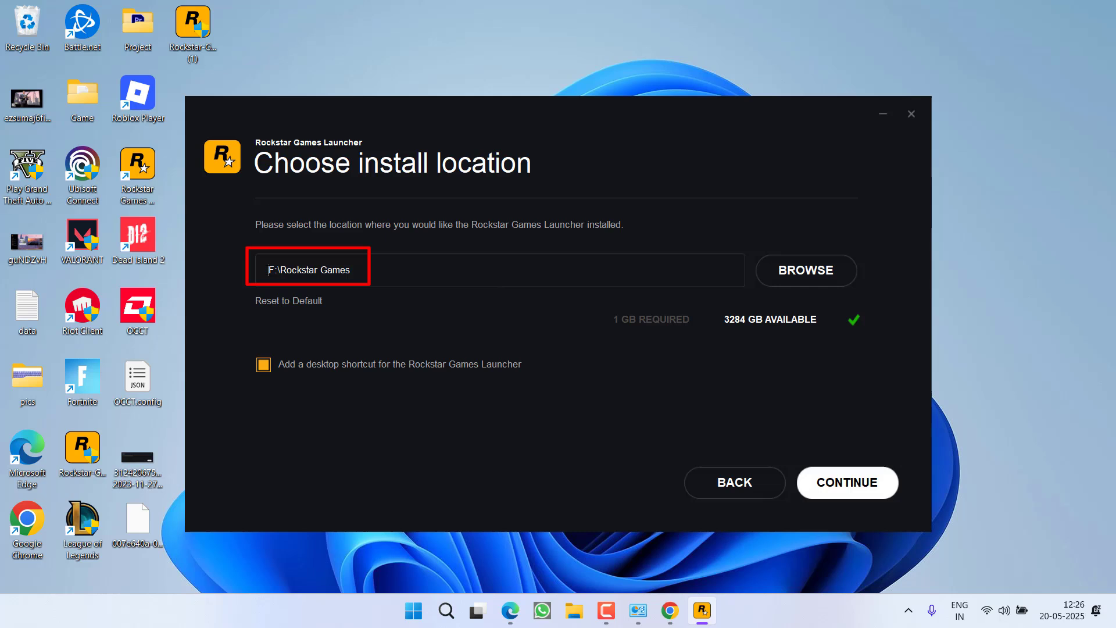
{"action": "left_click_drag", "start_coordinate": [268, 269], "coordinate": [364, 278]}
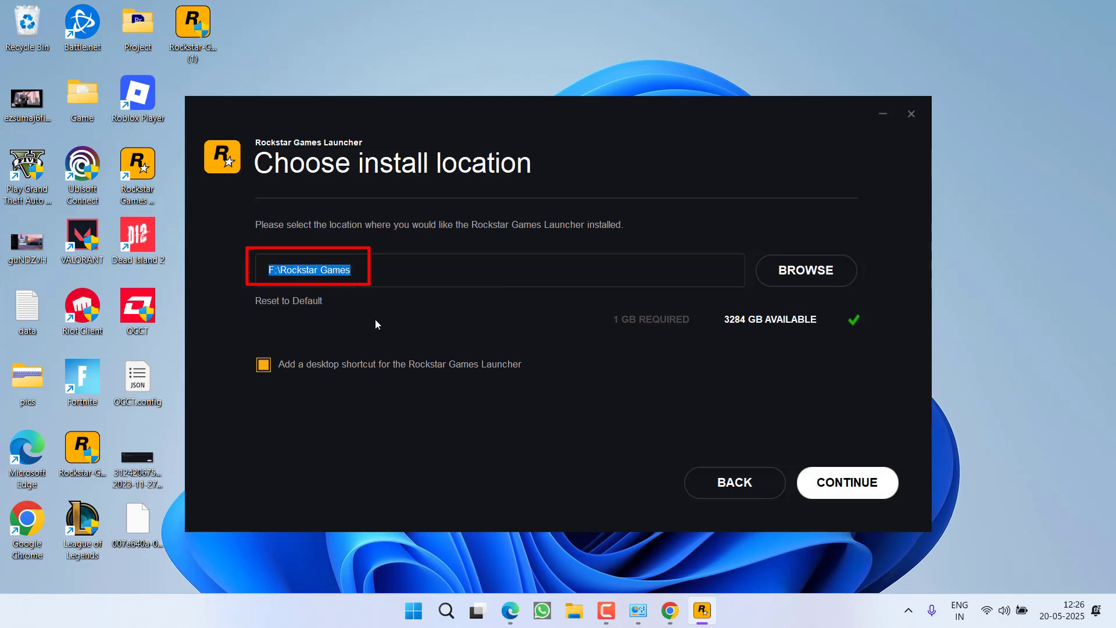
Step: Install the Rockstar Games Launcher and close the installer with running the launcher on close turned off
{"action": "left_click", "coordinate": [880, 488]}
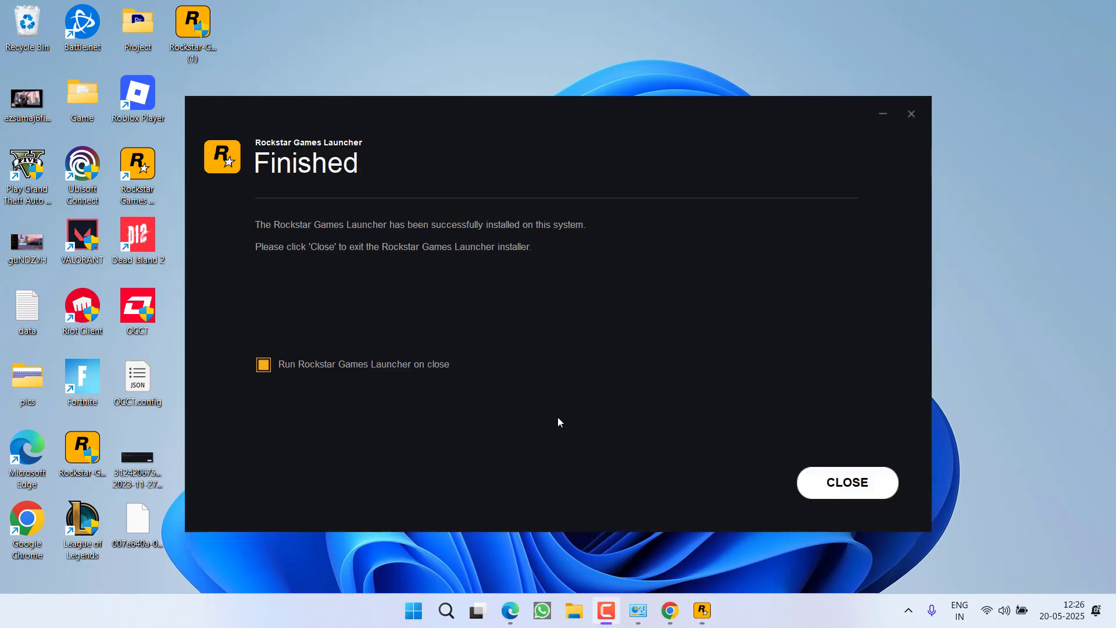
{"action": "left_click", "coordinate": [382, 366]}
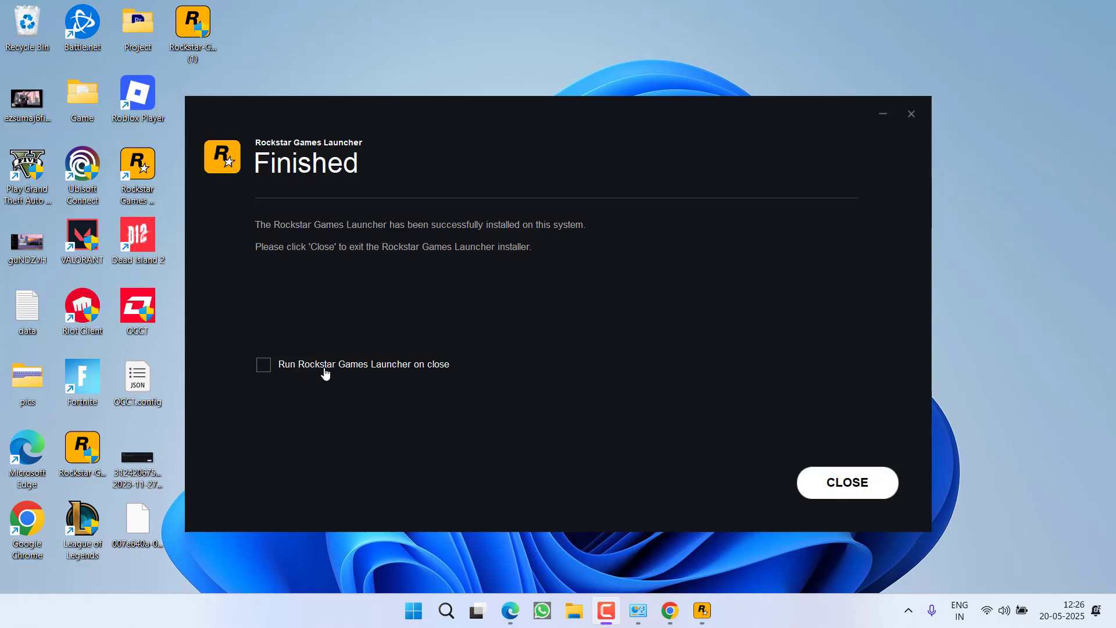
{"action": "left_click", "coordinate": [825, 481]}
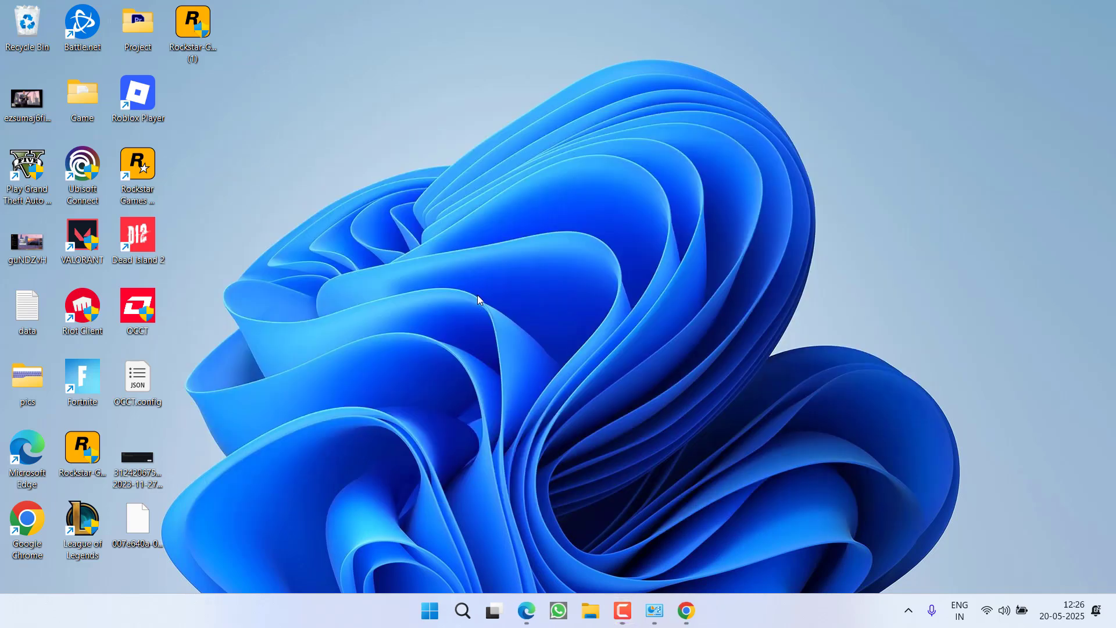
Step: Open the Rockstar Games folder on New Volume (F:) and look through the installed launcher files
{"action": "key", "text": "super+e"}
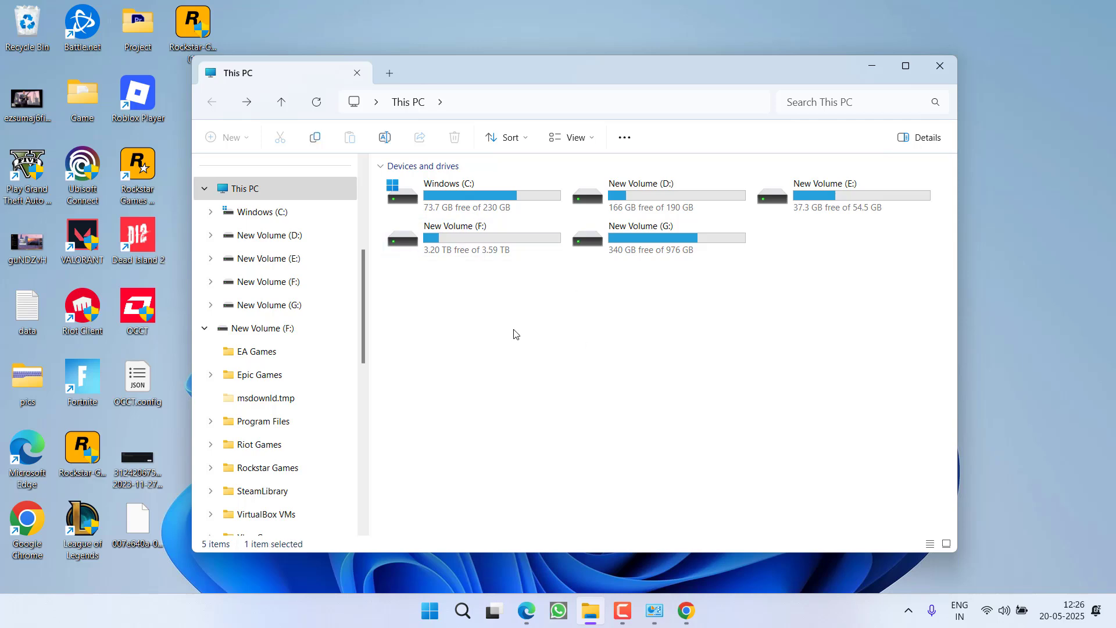
{"action": "double_click", "coordinate": [460, 236]}
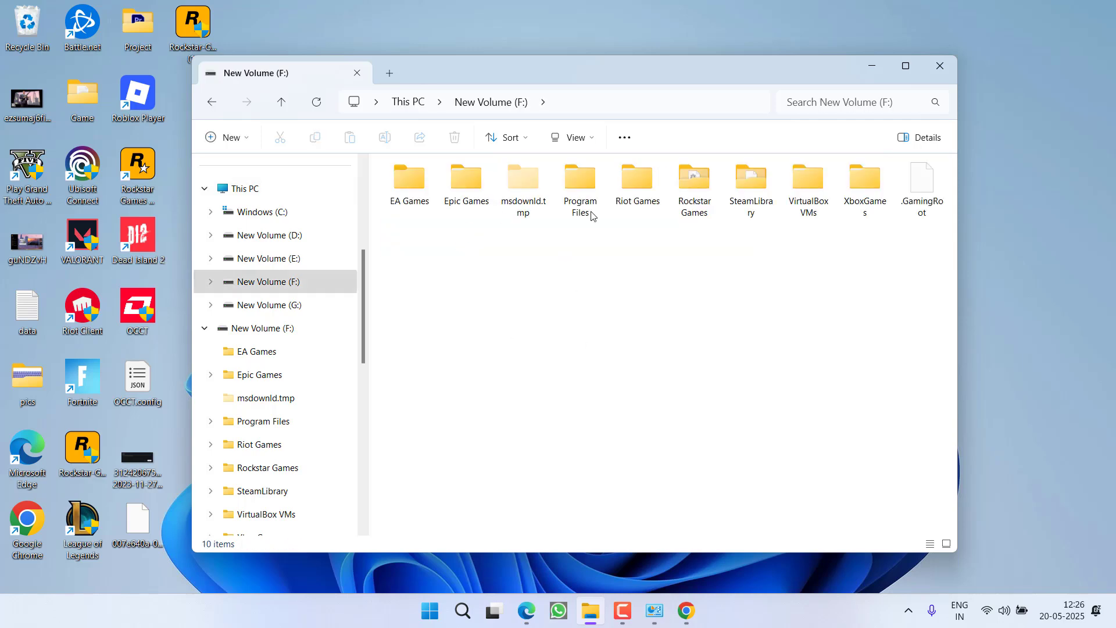
{"action": "double_click", "coordinate": [704, 196]}
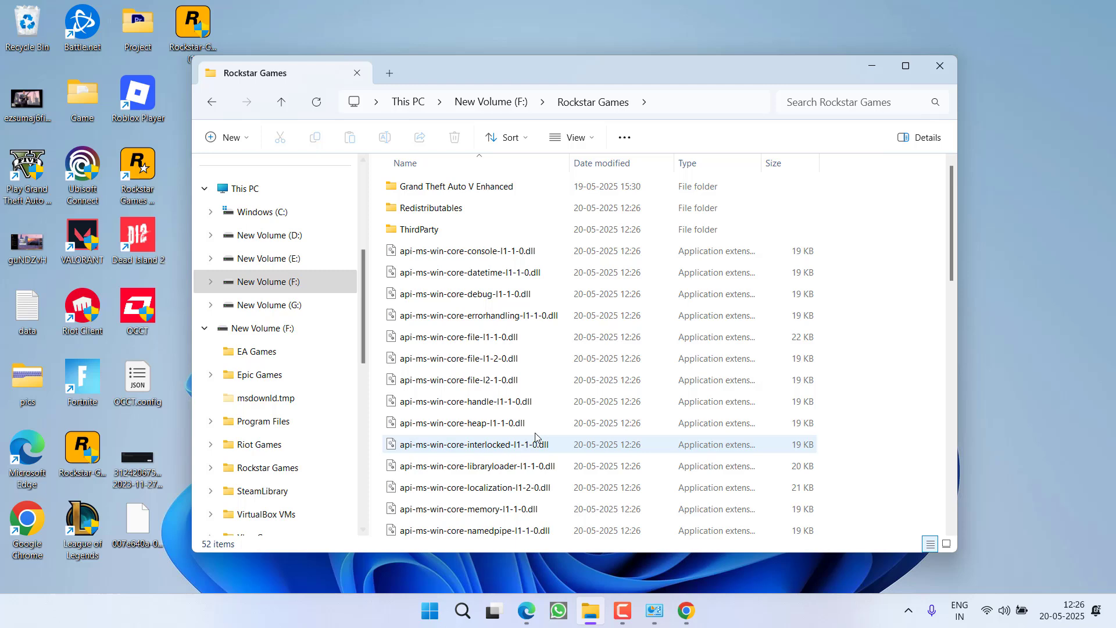
{"action": "scroll", "coordinate": [539, 411], "scroll_direction": "down", "scroll_amount": 10}
{"action": "scroll", "coordinate": [538, 435], "scroll_direction": "up", "scroll_amount": 10}
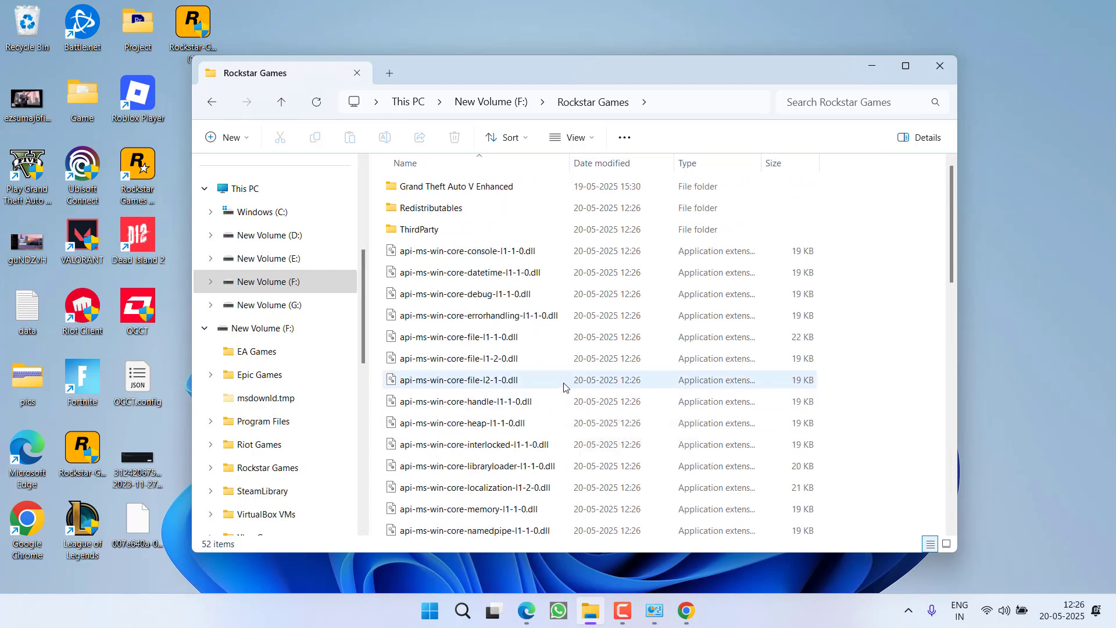
Step: Check the Redistributables and ThirdParty folders and the loose launcher files in the Rockstar Games folder on New Volume (F:)
{"action": "left_click", "coordinate": [426, 213]}
{"action": "left_click", "coordinate": [432, 233]}
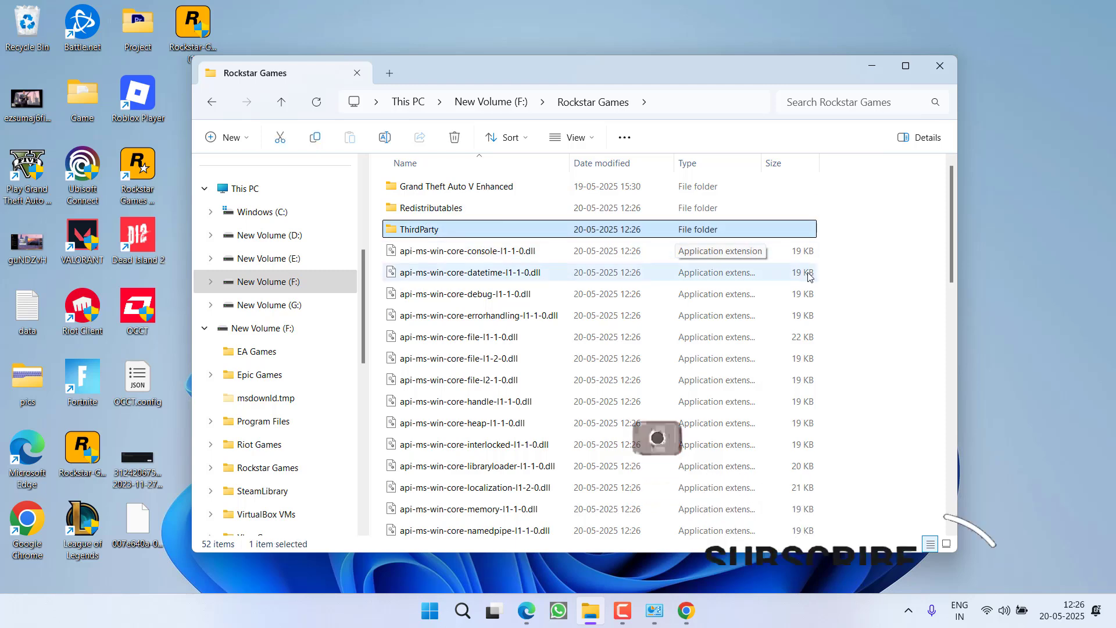
{"action": "left_click_drag", "start_coordinate": [859, 251], "coordinate": [442, 608]}
{"action": "scroll", "coordinate": [463, 381], "scroll_direction": "up", "scroll_amount": 12}
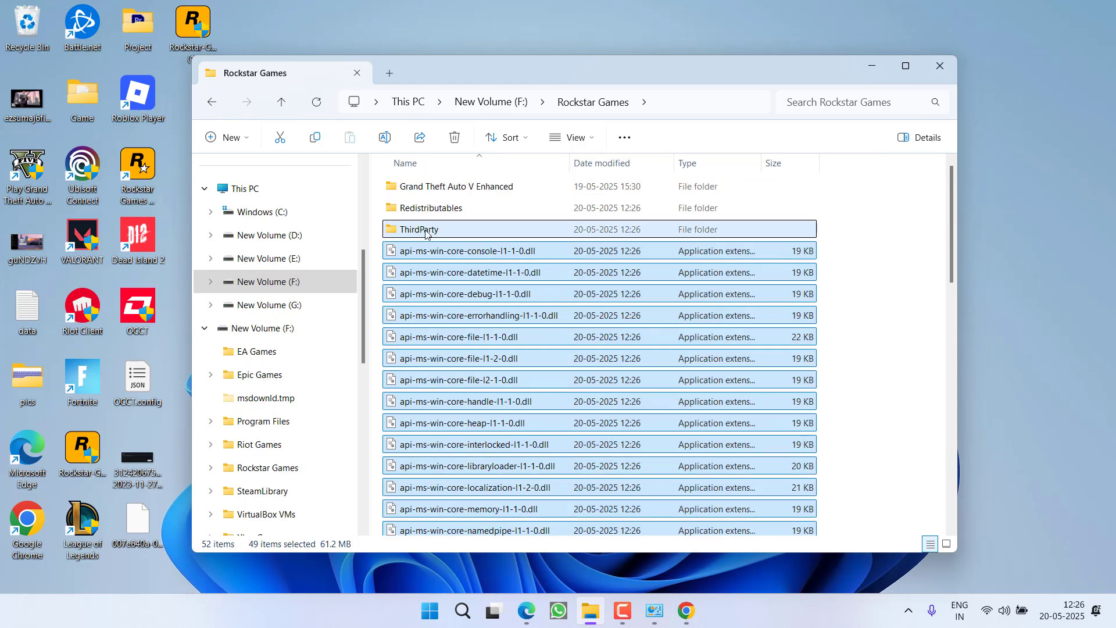
{"action": "left_click", "coordinate": [465, 293]}
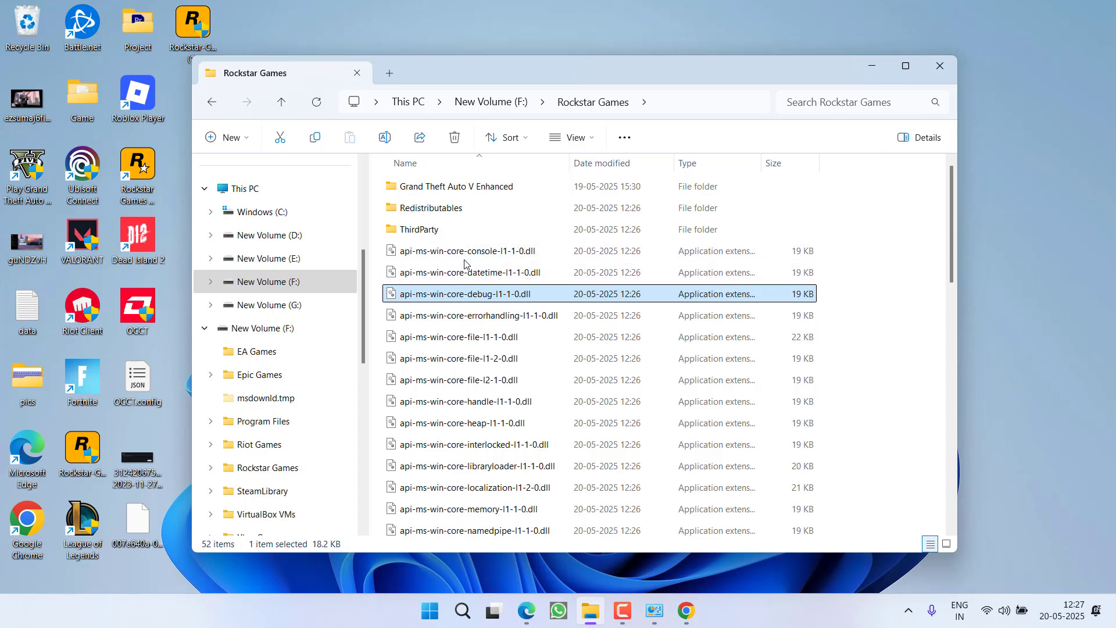
{"action": "left_click", "coordinate": [526, 317]}
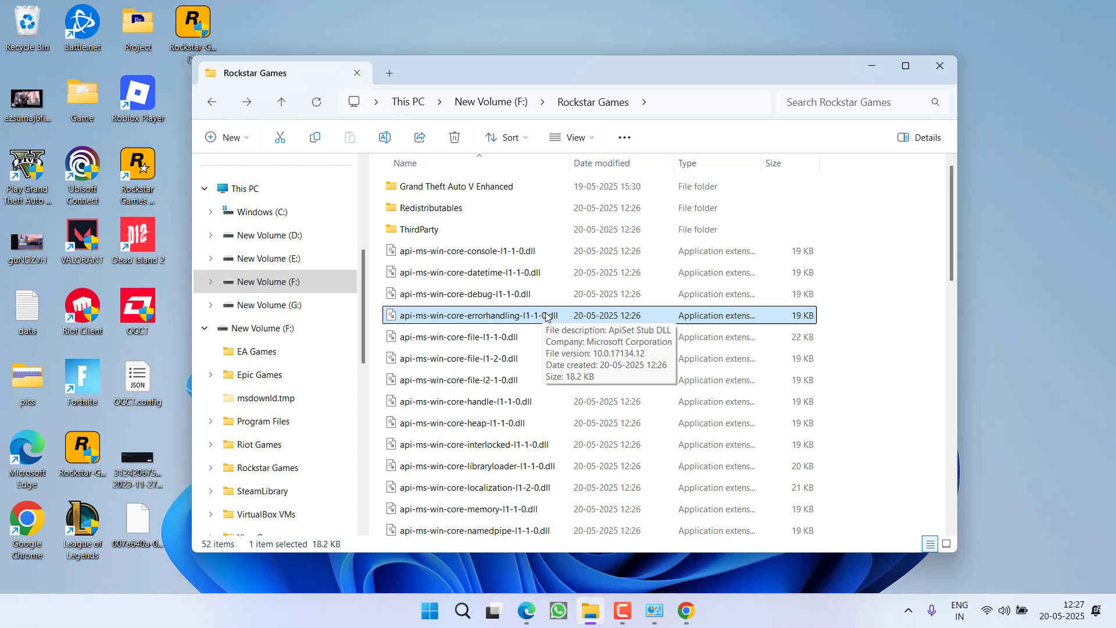
{"action": "left_click", "coordinate": [883, 320]}
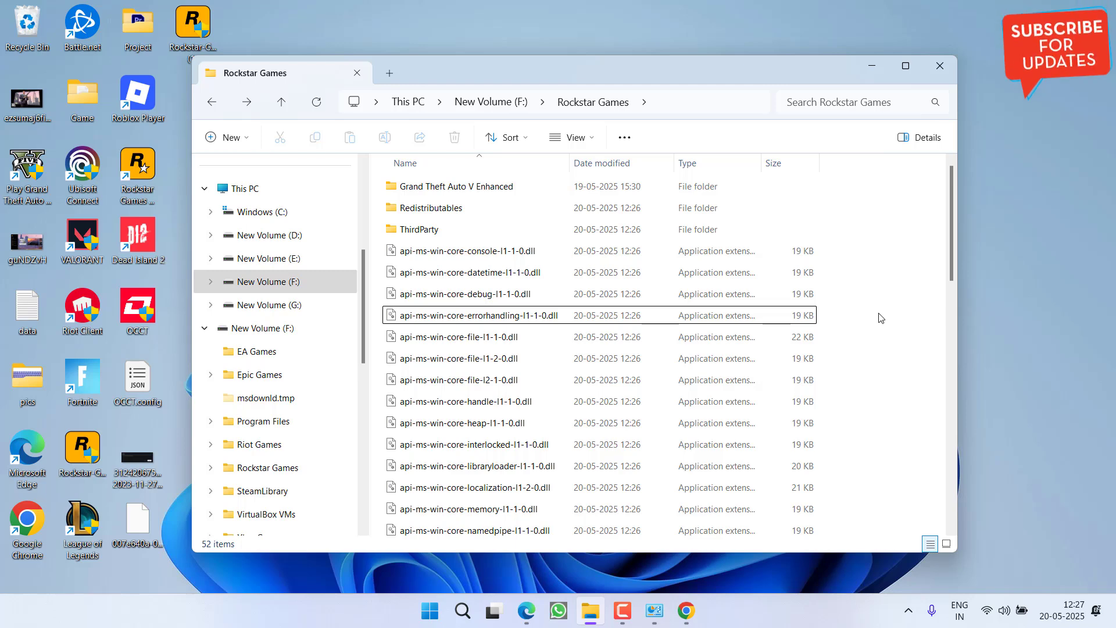
Step: Copy the Social Club folder from C:\Program Files\Rockstar Games, using a separate File Explorer window
{"action": "key", "text": "super+e"}
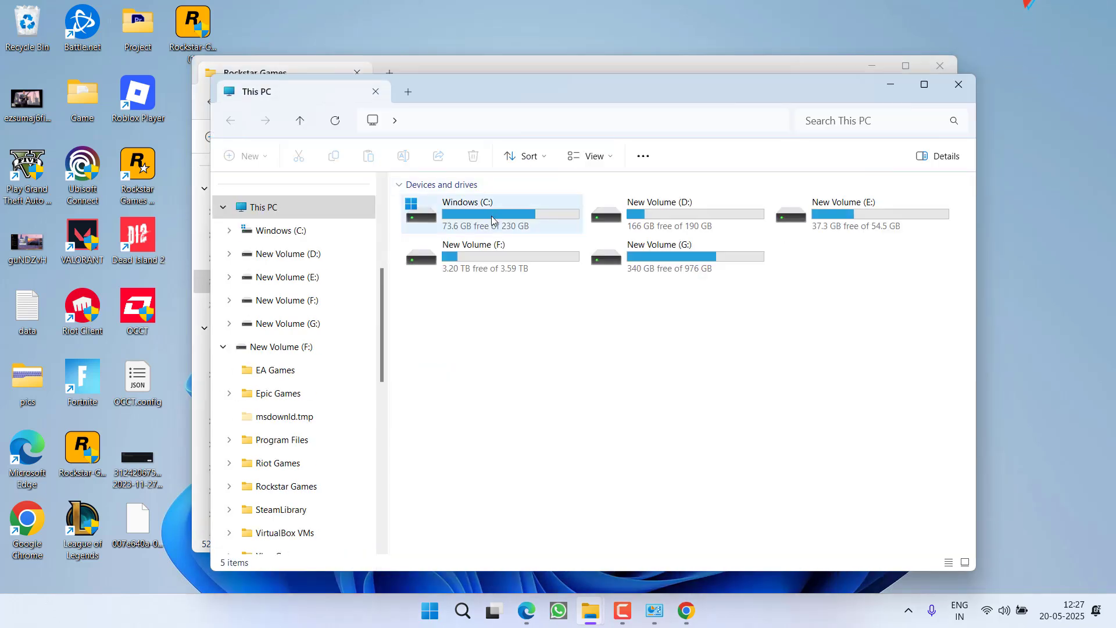
{"action": "left_click", "coordinate": [491, 221]}
{"action": "double_click", "coordinate": [491, 221]}
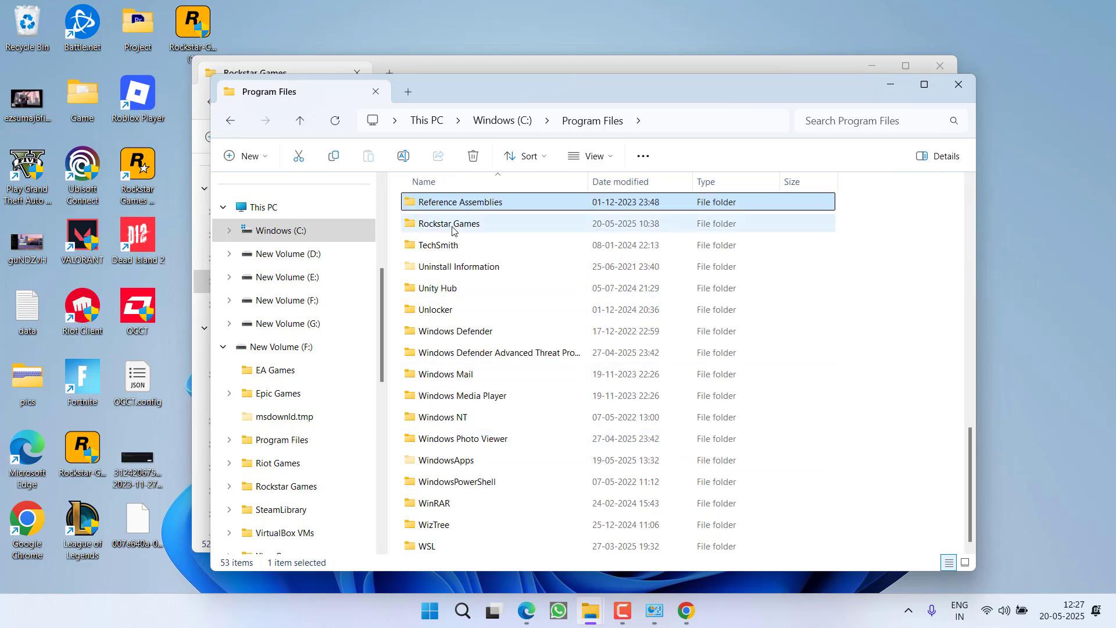
{"action": "double_click", "coordinate": [452, 233]}
{"action": "left_click", "coordinate": [433, 230]}
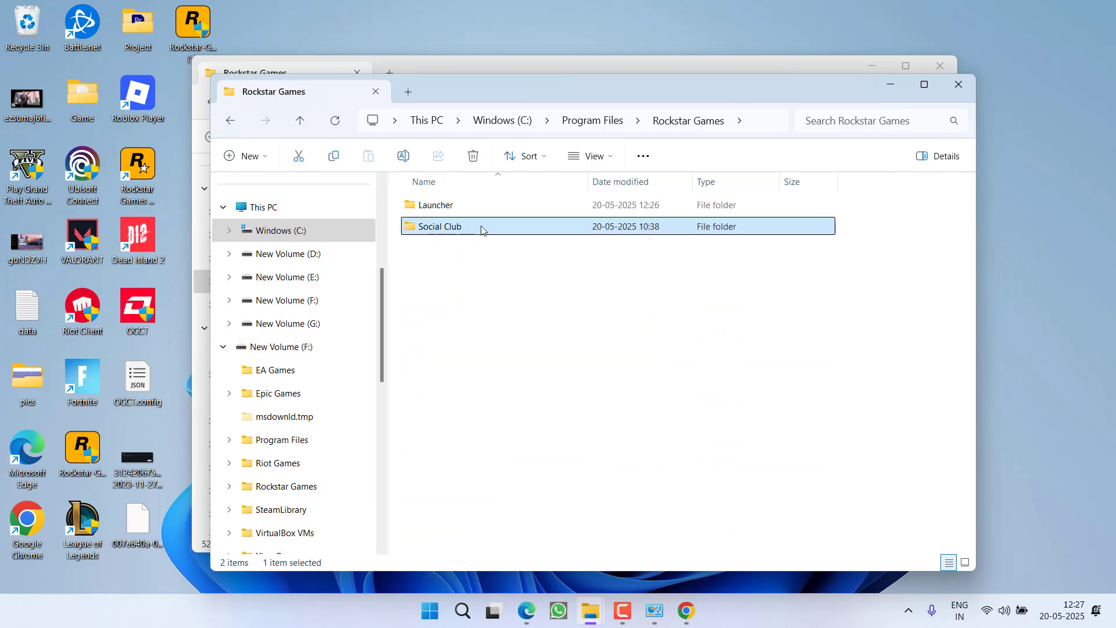
{"action": "right_click", "coordinate": [437, 230]}
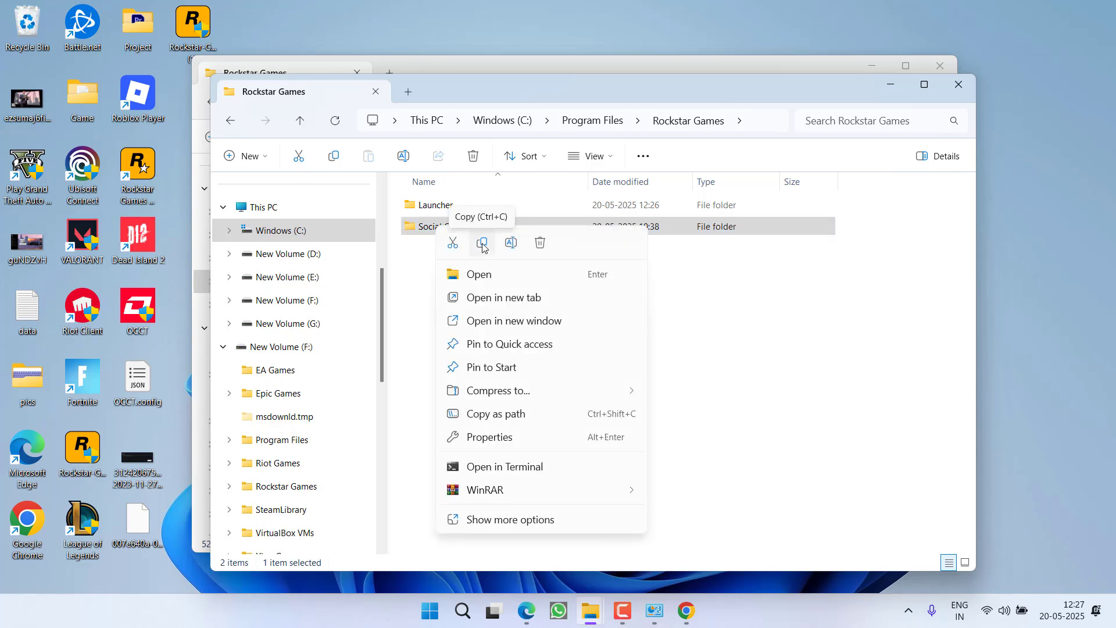
{"action": "left_click", "coordinate": [482, 243]}
Step: Paste the copied Social Club folder into the Rockstar Games folder on New Volume (F:)
{"action": "left_click", "coordinate": [890, 84]}
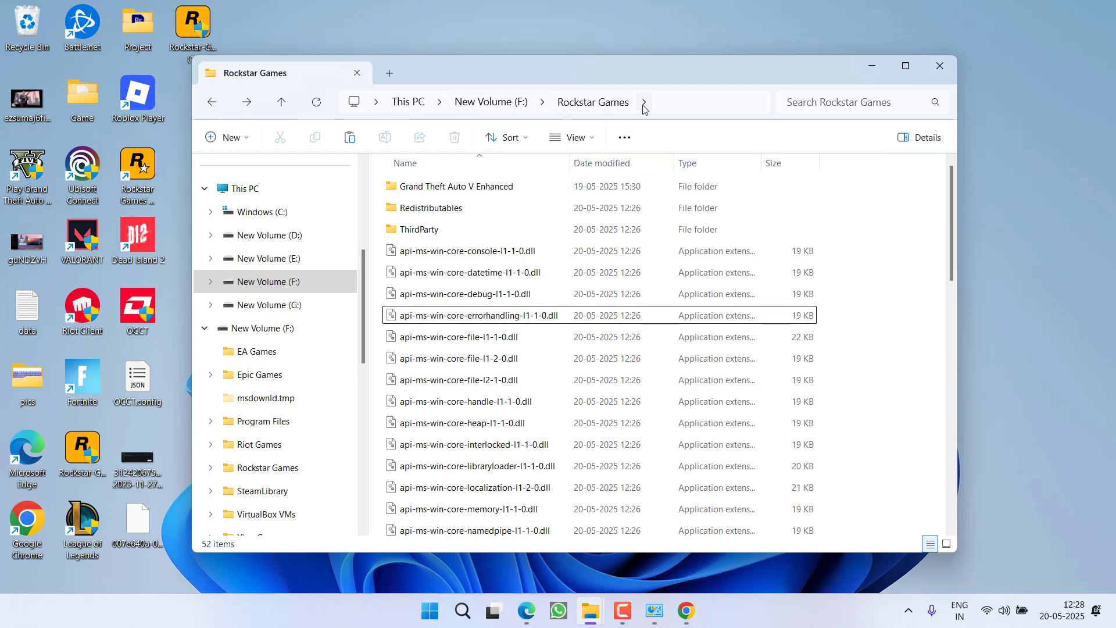
{"action": "right_click", "coordinate": [882, 272]}
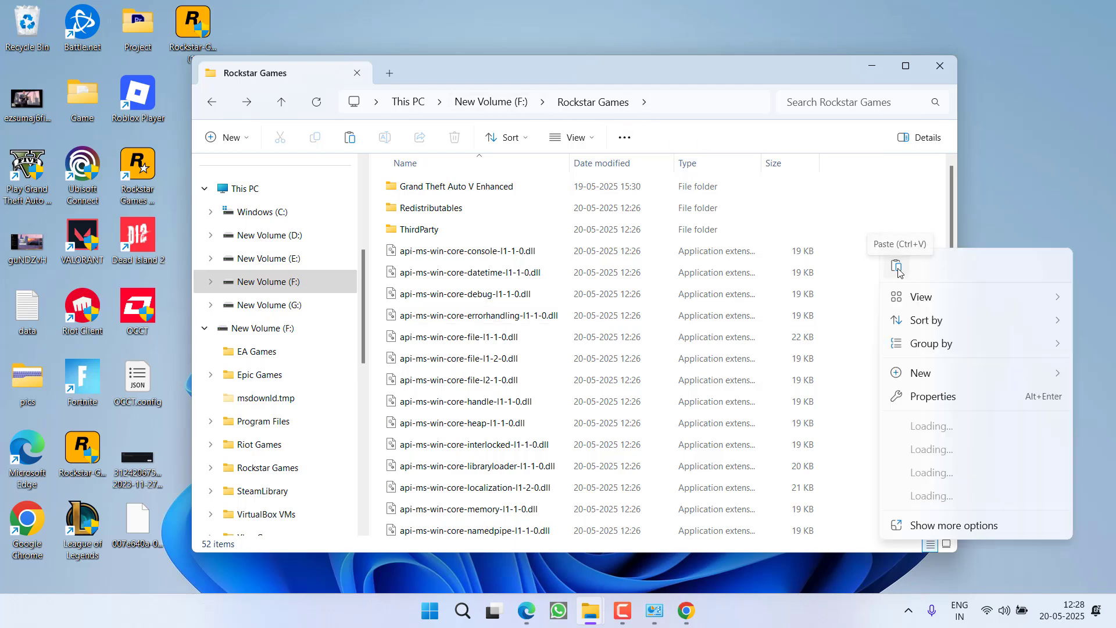
{"action": "left_click", "coordinate": [897, 268]}
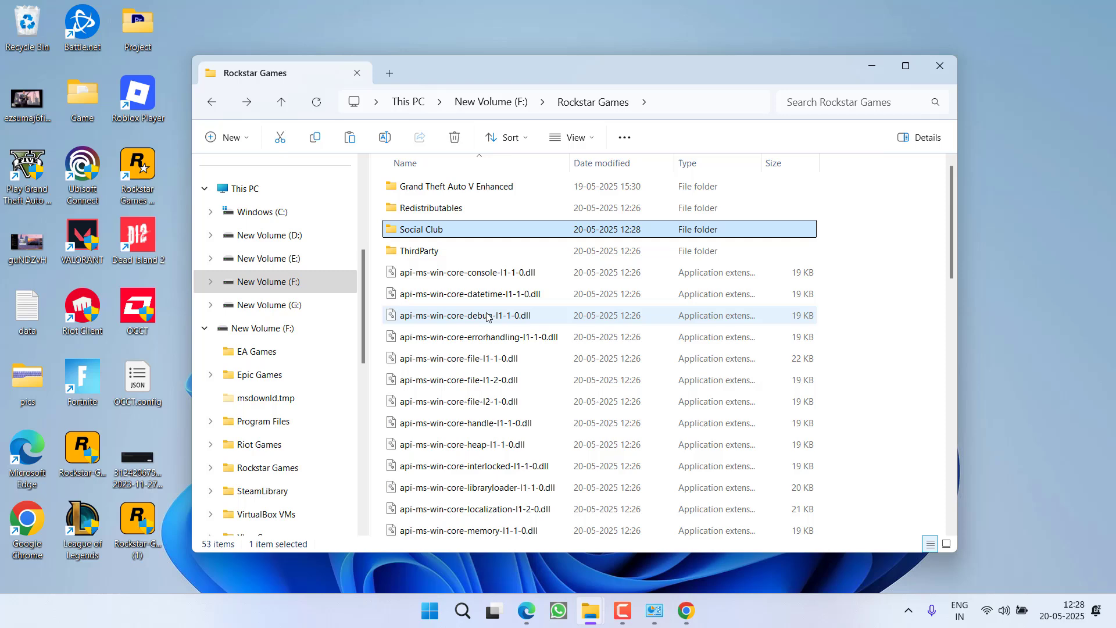
Step: Run the Launcher application from the Rockstar Games folder on New Volume (F:)
{"action": "scroll", "coordinate": [473, 260], "scroll_direction": "down", "scroll_amount": 10}
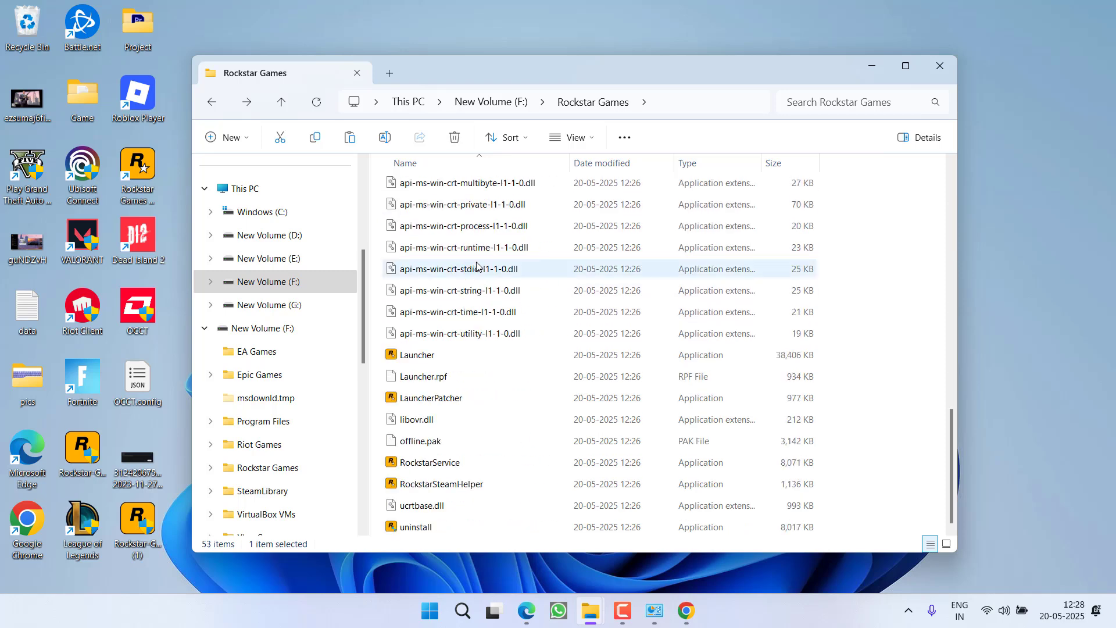
{"action": "left_click", "coordinate": [481, 356]}
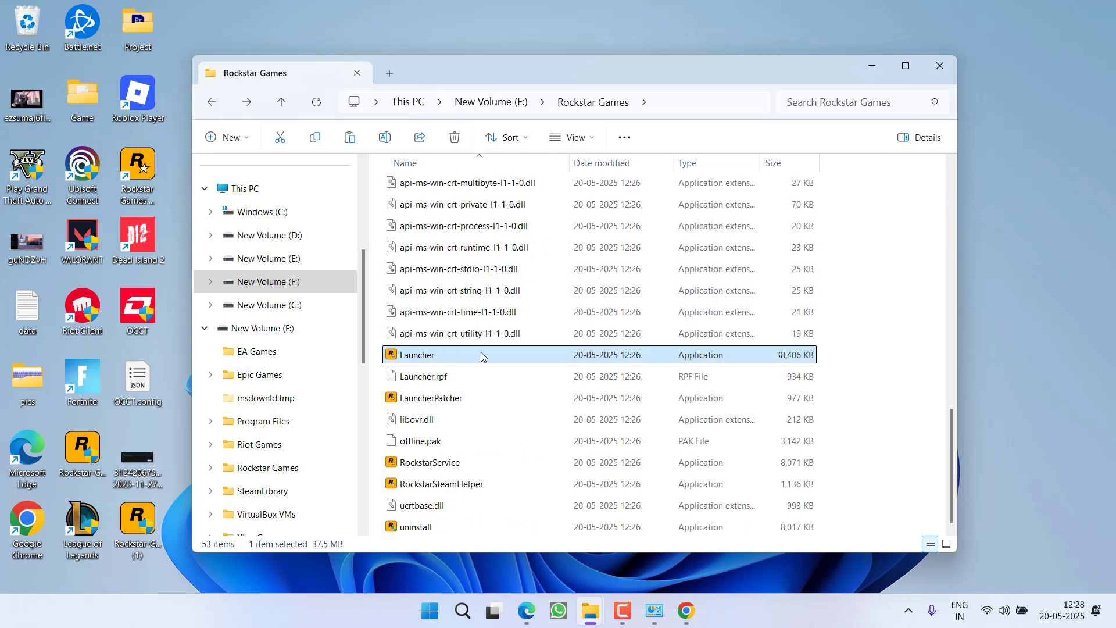
{"action": "double_click", "coordinate": [421, 356]}
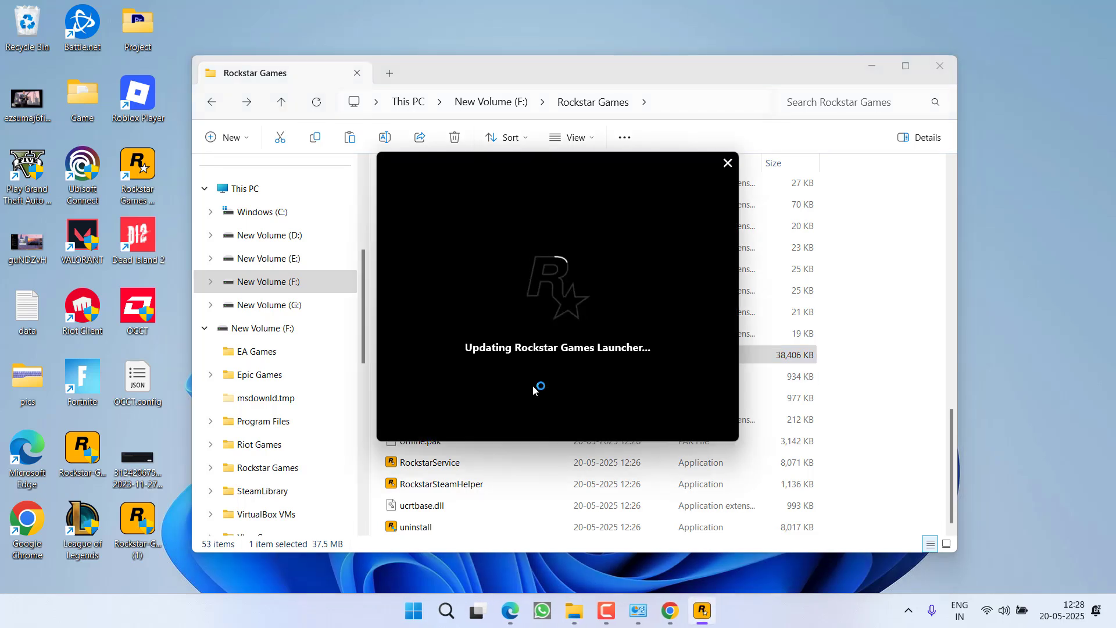